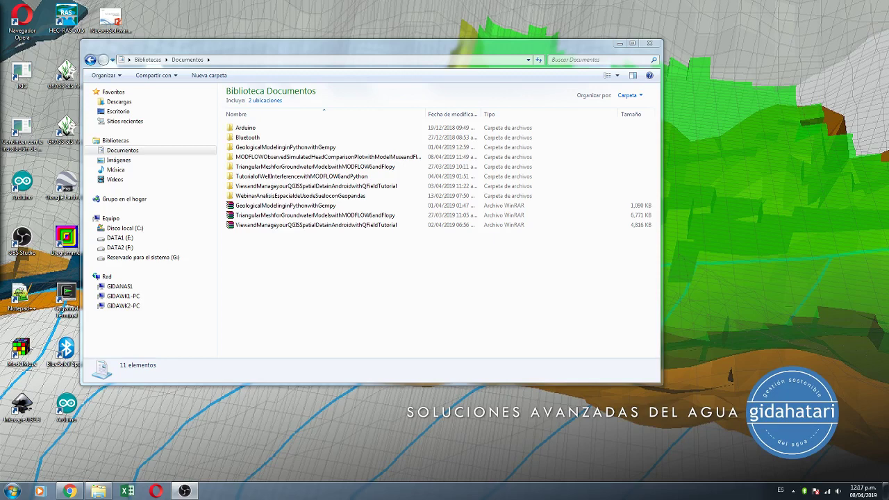
- Rename the project folder to MODFLOWObservedSimulatedHeadComparisonPlotwithModelMuseandPython, replacing 'Flopy' with 'Python'
click(417, 157)
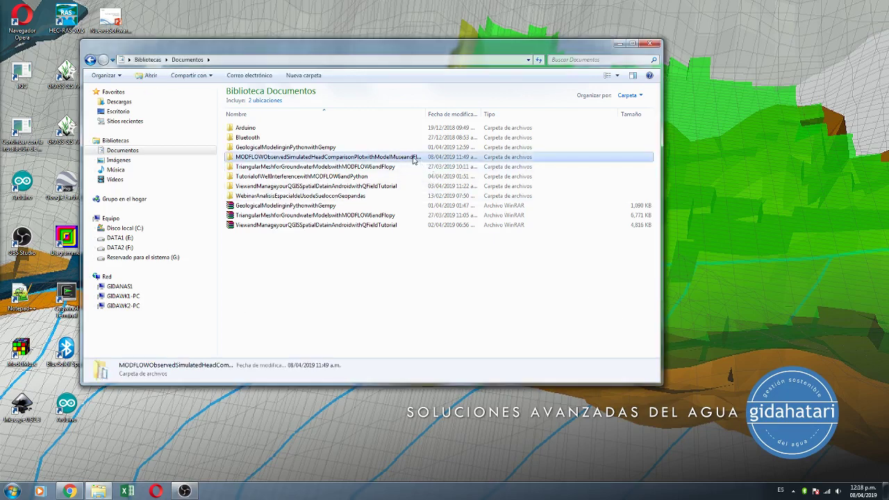
drag(424, 112, 464, 113)
click(414, 157)
key(End)
key(shift+Left)
key(shift+Left)
key(shift+Left)
key(shift+Left)
key(shift+Left)
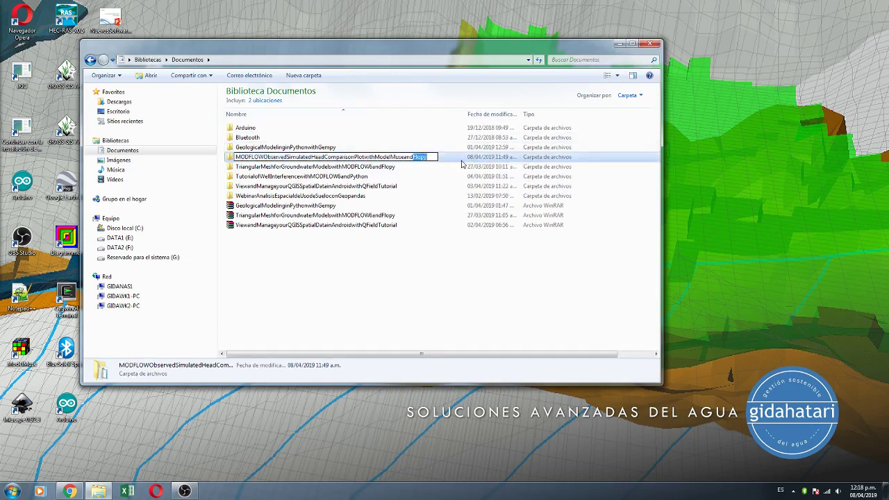
text(Python)
key(Return)
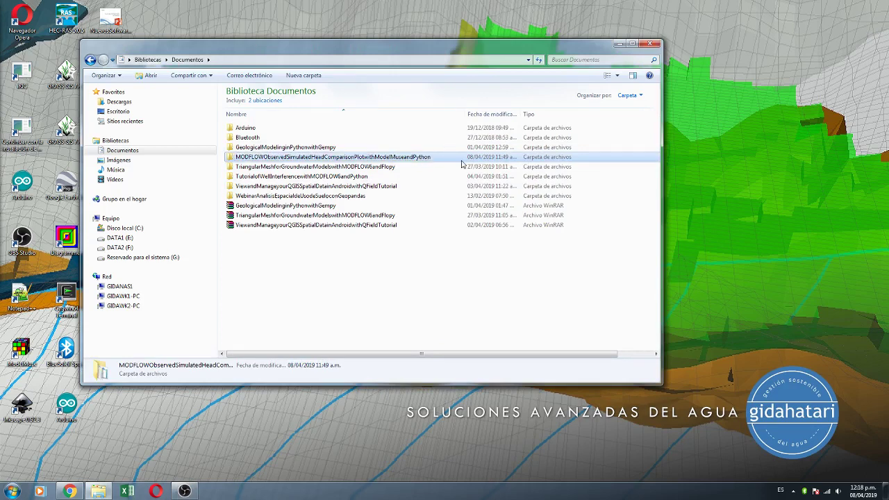
- Open the project's Model folder and delete the first batch of old output files
double_click(359, 159)
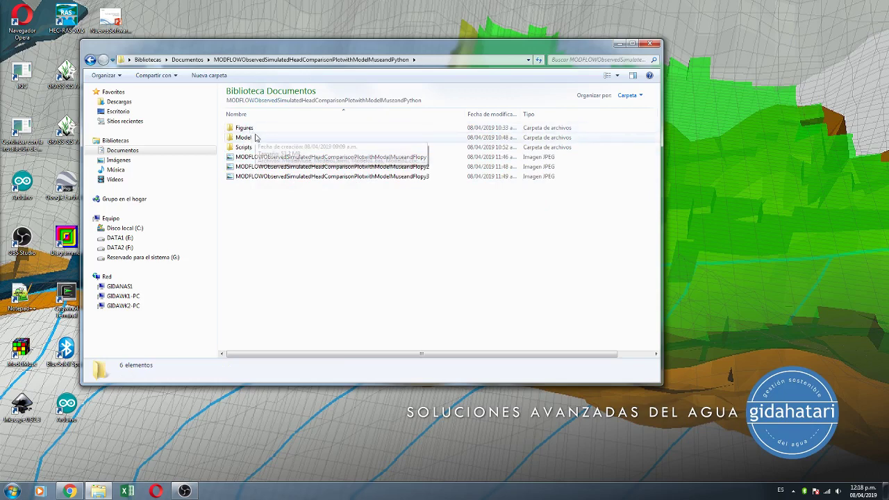
double_click(255, 137)
click(289, 131)
key(shift+Down)
key(shift+Down)
key(shift+Down)
key(shift+Down)
key(shift+Down)
key(shift+Down)
key(shift+Down)
key(shift+Down)
key(shift+Down)
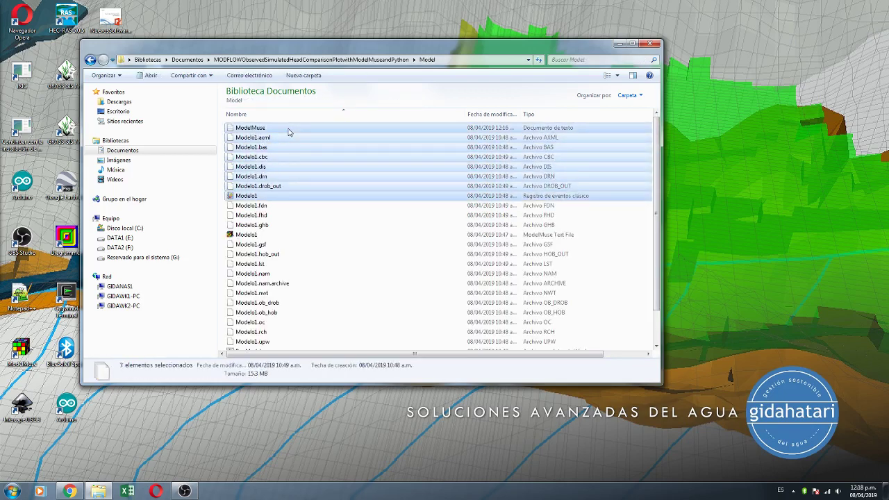
key(shift+Down)
key(Delete)
key(Return)
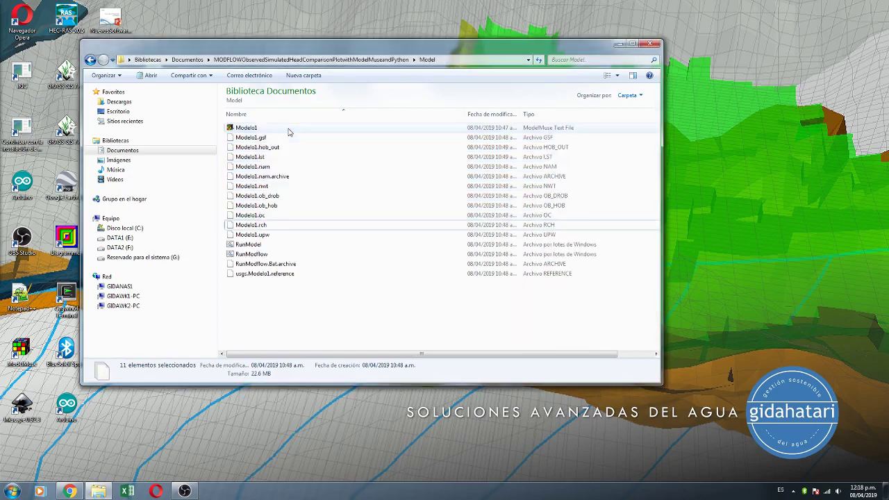
- Delete the remaining output files, leaving only Modelo1 in the Model folder
key(Up)
key(Up)
key(Up)
key(Up)
key(Up)
key(Up)
key(Up)
key(Up)
key(Up)
key(Up)
key(Up)
key(Down)
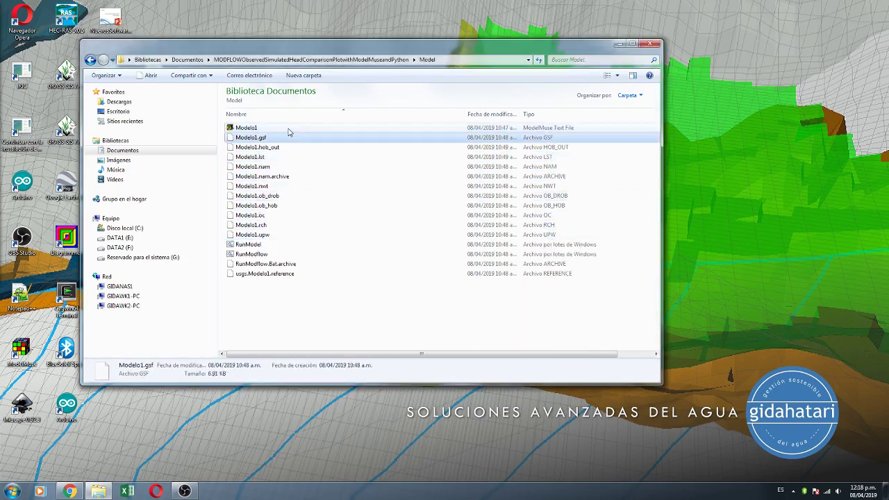
key(shift+Down)
key(shift+Down)
key(shift+Down)
key(shift+Down)
key(shift+Down)
key(shift+Down)
key(shift+Down)
key(shift+Down)
key(shift+Down)
key(shift+Down)
key(shift+Down)
key(shift+Down)
key(shift+Down)
key(shift+Down)
key(Delete)
key(Return)
- Delete the two old PNG figures from the Figures folder
key(BackSpace)
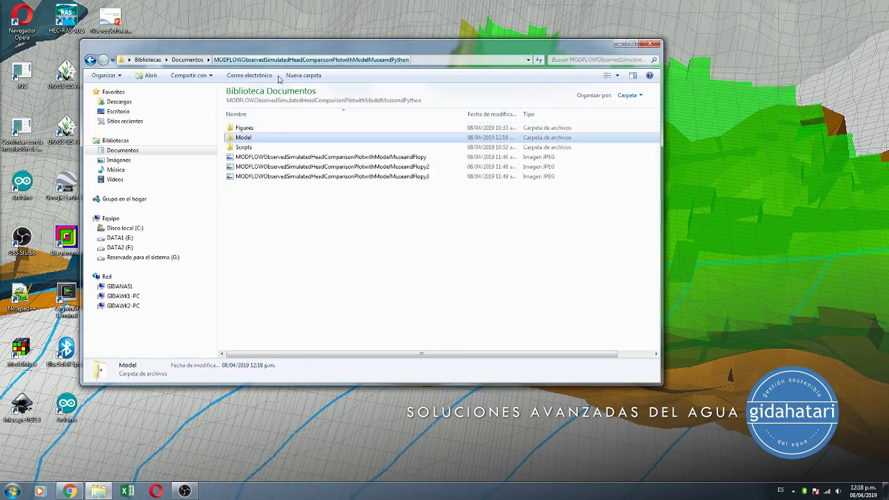
click(246, 131)
double_click(246, 131)
drag(541, 251, 279, 122)
key(Delete)
key(Return)
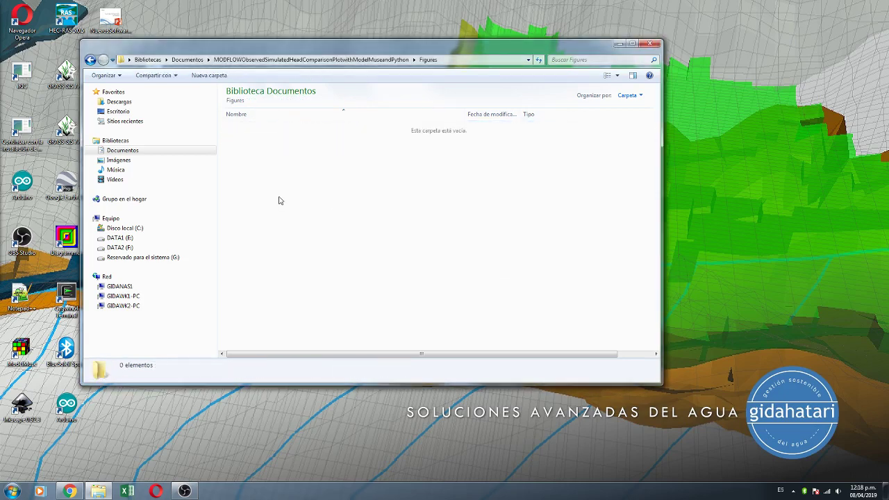
- Go back to the project's Model folder and open Modelo1 in ModelMuse
click(186, 59)
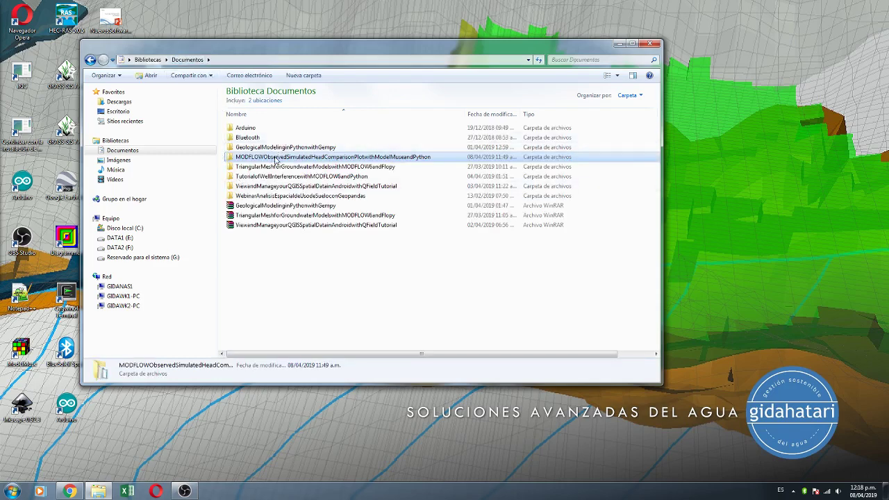
double_click(276, 158)
double_click(244, 139)
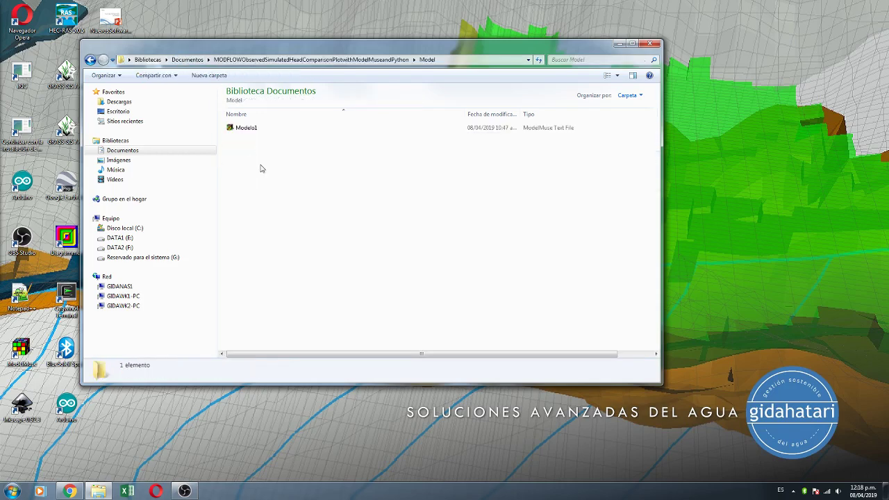
click(251, 132)
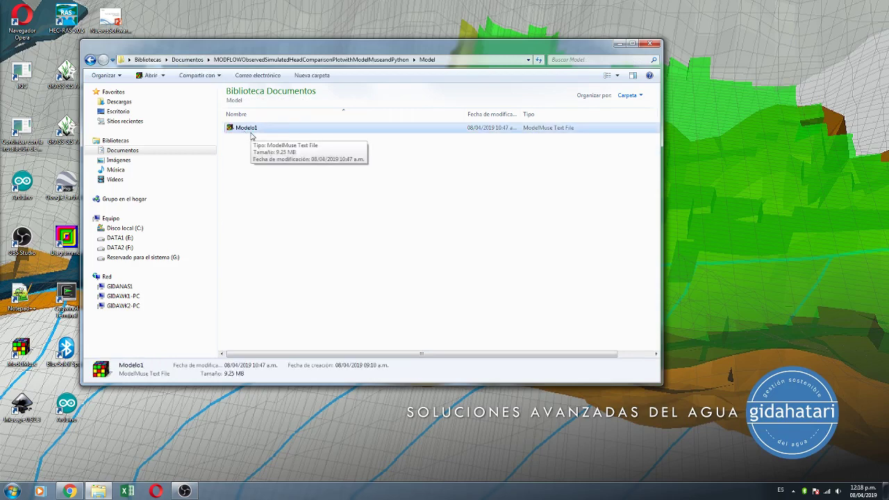
double_click(251, 131)
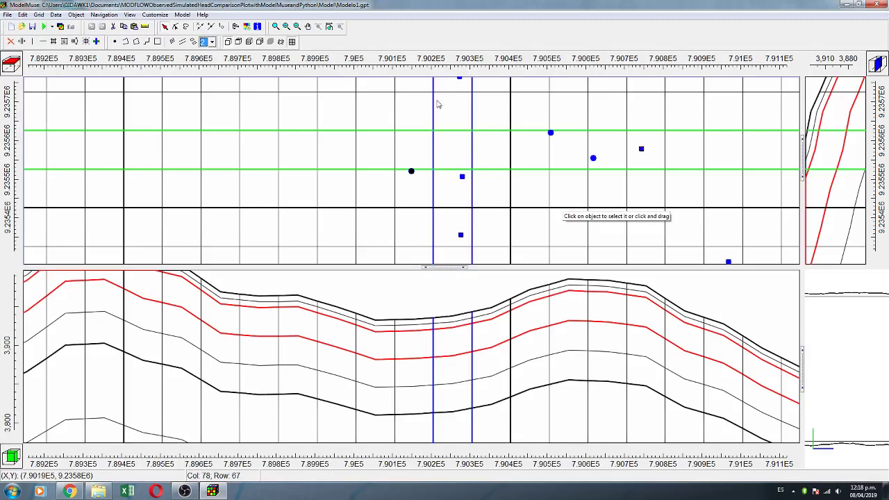
- Restore the default view and set the grid display to Show Active Edge
click(327, 26)
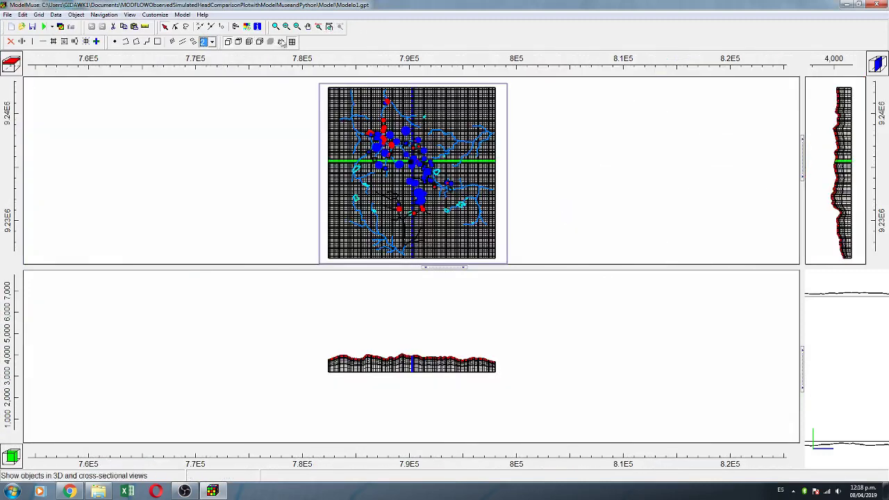
click(292, 42)
click(311, 84)
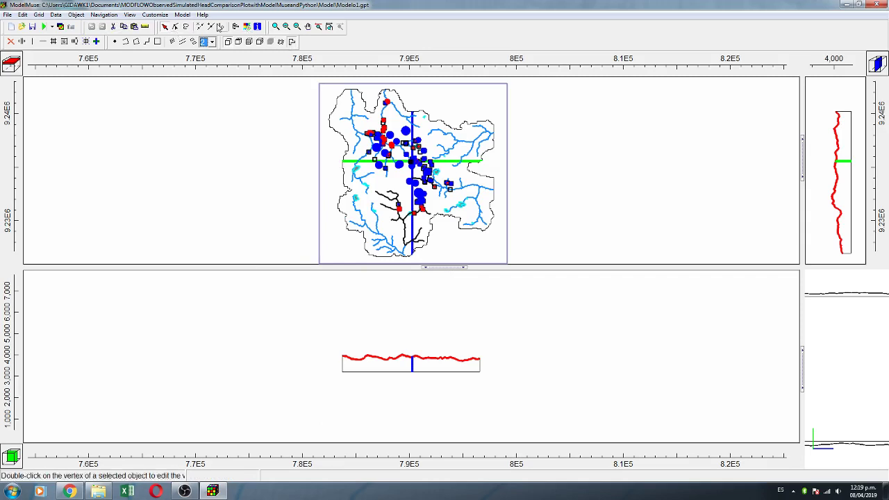
- Untick Show residuals and clear the Head Observation Results file name, then apply
click(247, 28)
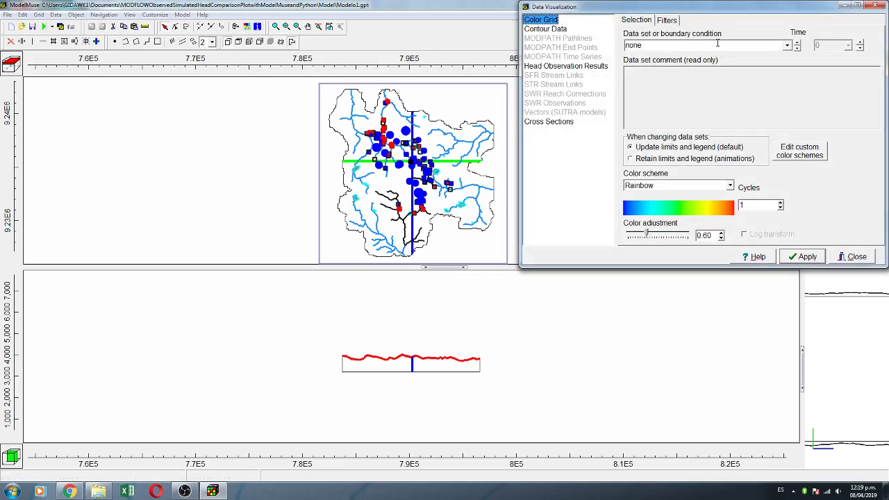
click(558, 66)
click(625, 58)
drag(623, 45, 884, 49)
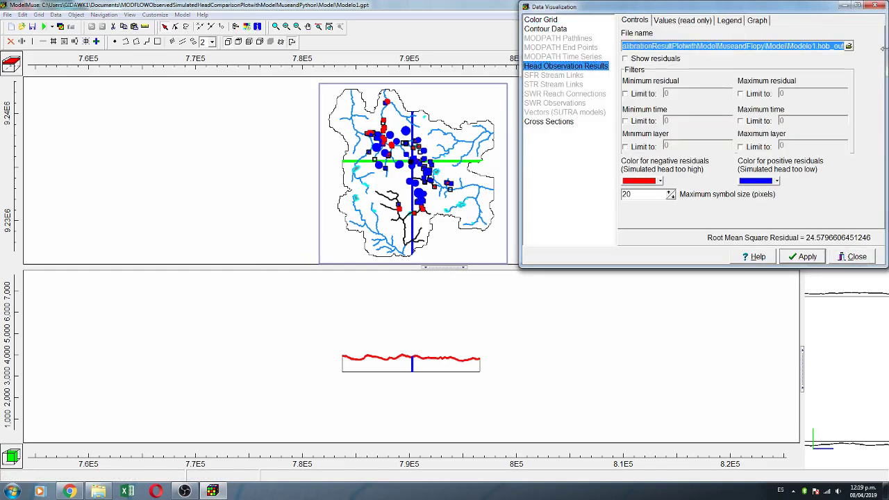
key(BackSpace)
click(803, 257)
click(852, 257)
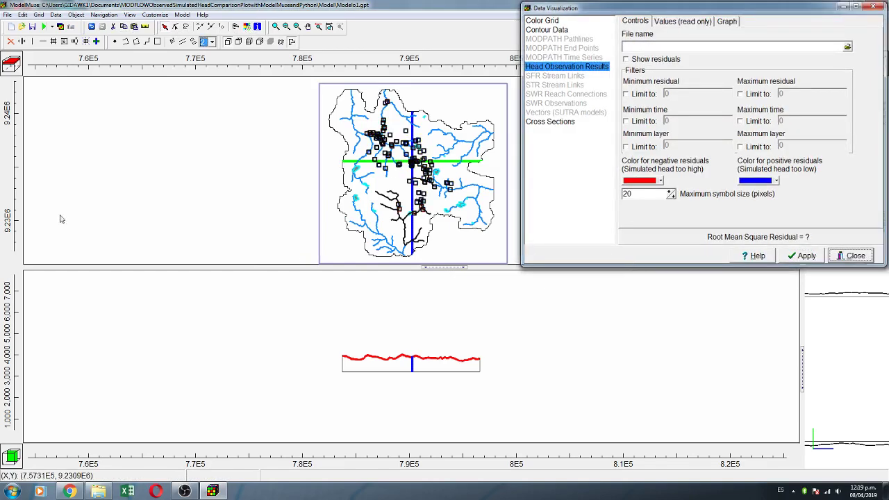
- Save the model without an archive and export the MODFLOW-NWT input files
click(32, 26)
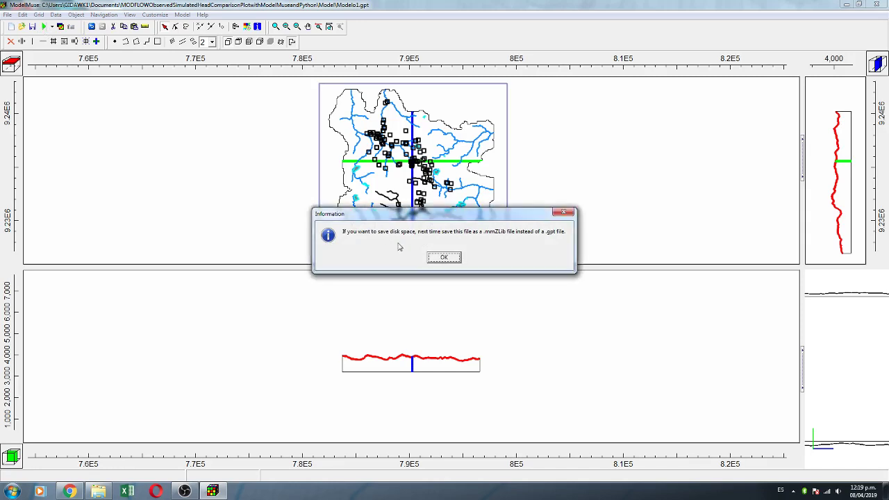
click(448, 257)
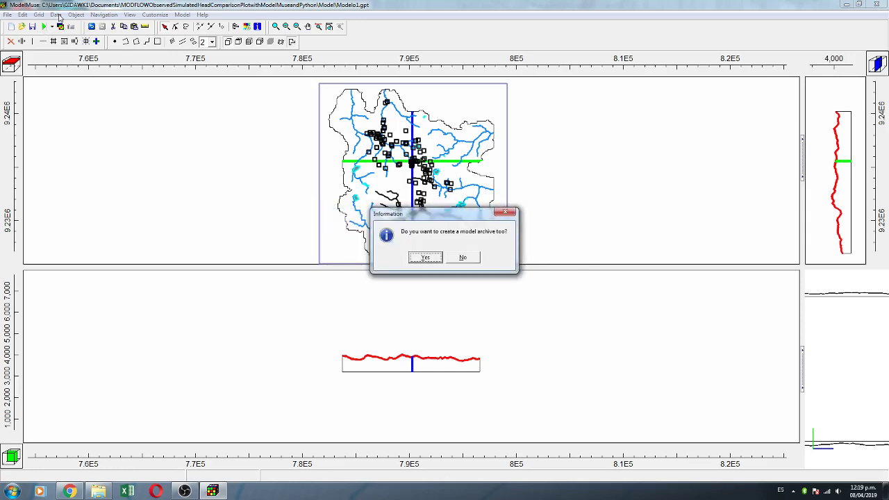
click(464, 257)
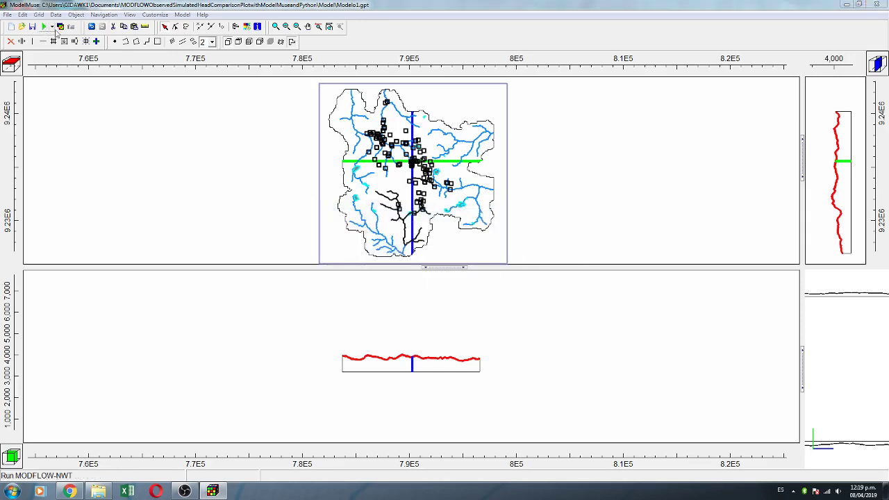
click(552, 271)
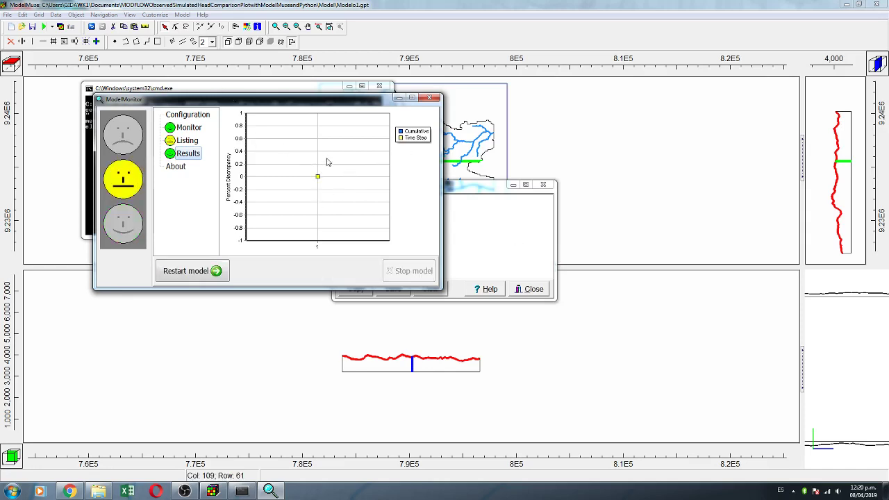
- Close ModelMonitor, scroll Modelo1.lst to the Head and Drawdown Observations table, and return to the Model folder
click(436, 97)
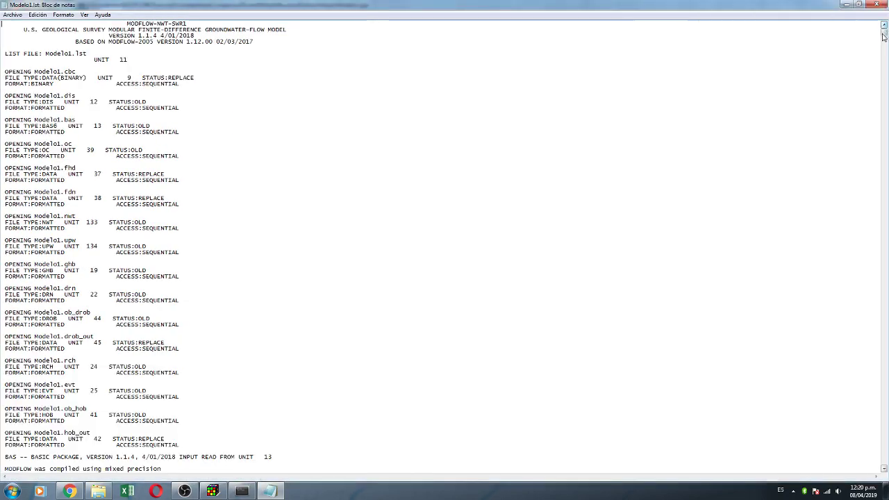
drag(883, 37, 883, 460)
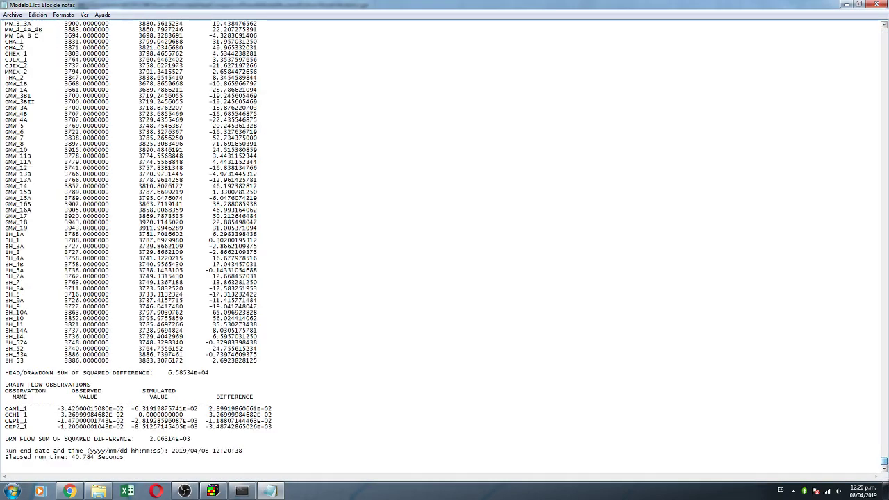
scroll(203, 415, up, 20)
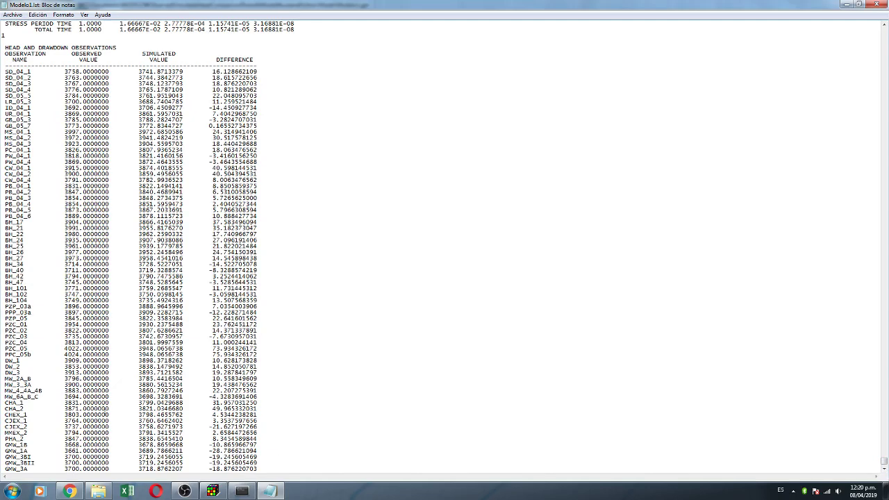
click(97, 491)
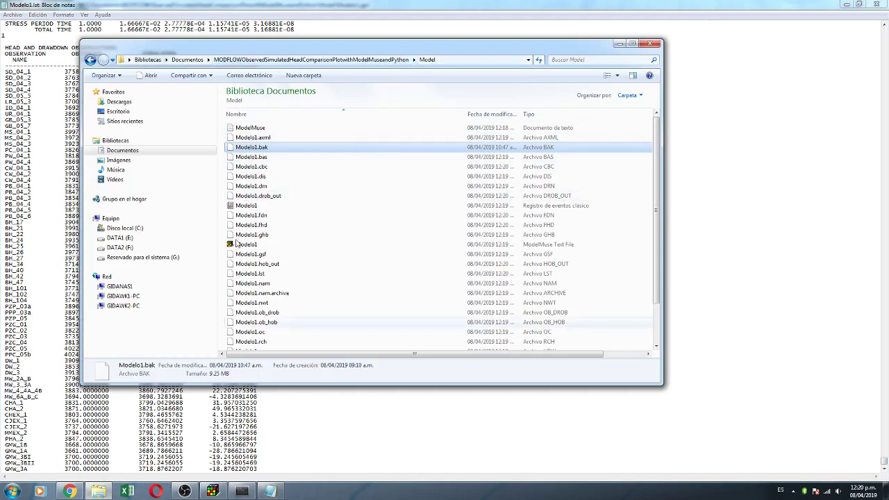
- Check heads in Modelo1.hob_out with Notepad++, then reopen Modelo1.lst in Notepad
click(288, 265)
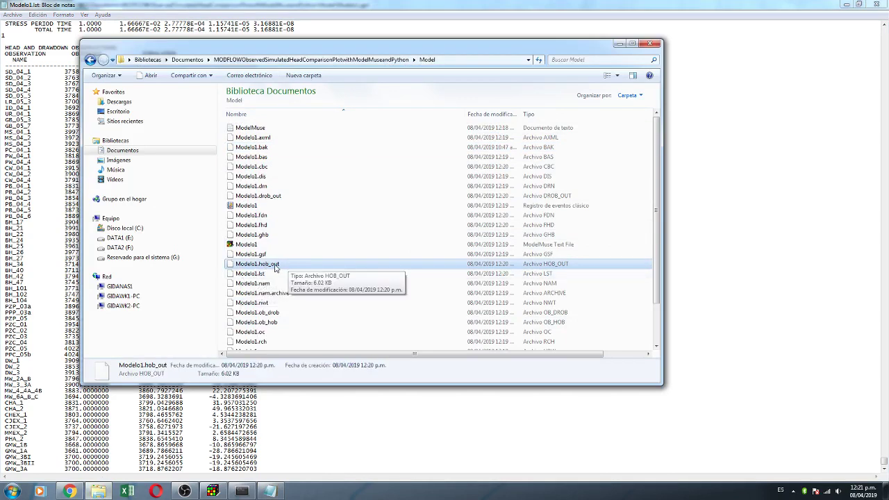
right_click(275, 265)
click(296, 281)
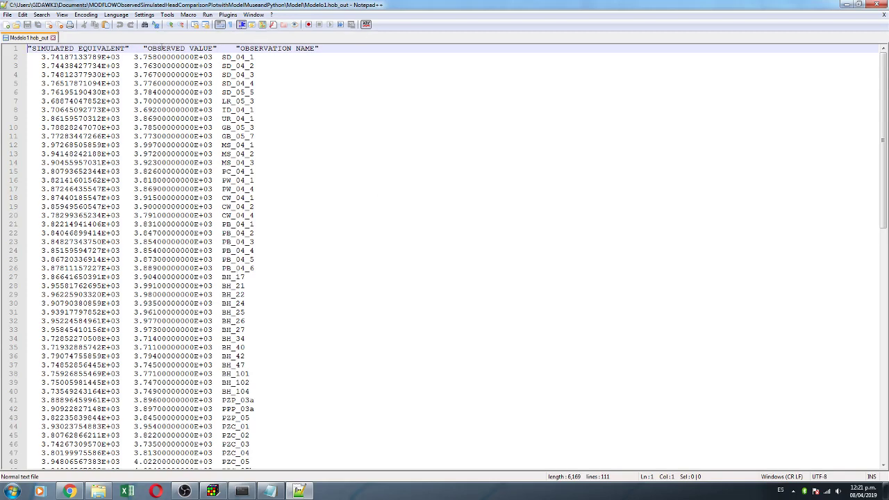
click(876, 5)
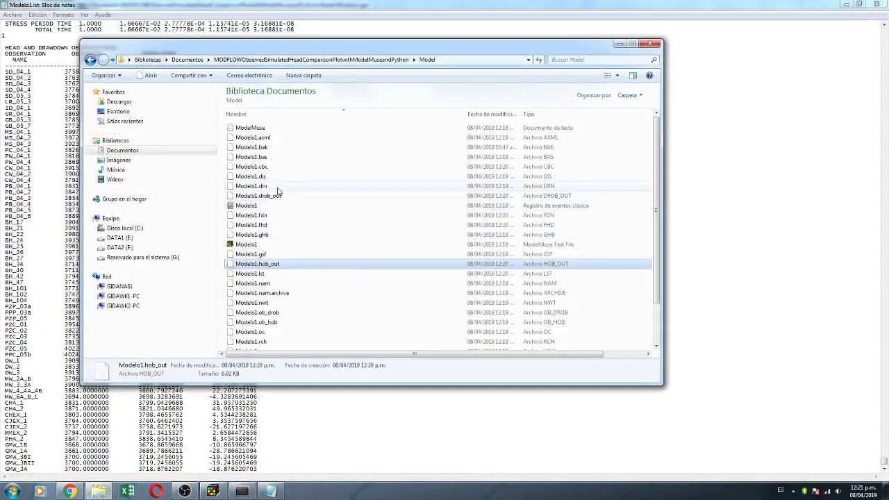
double_click(374, 205)
scroll(375, 294, up, 20)
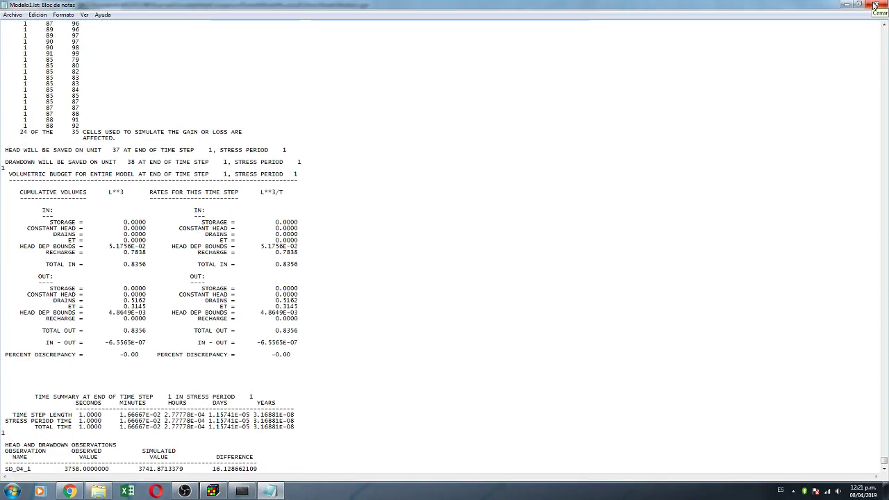
- Close the leftover Notepad, file browser, console and errors-and-warnings windows
click(875, 5)
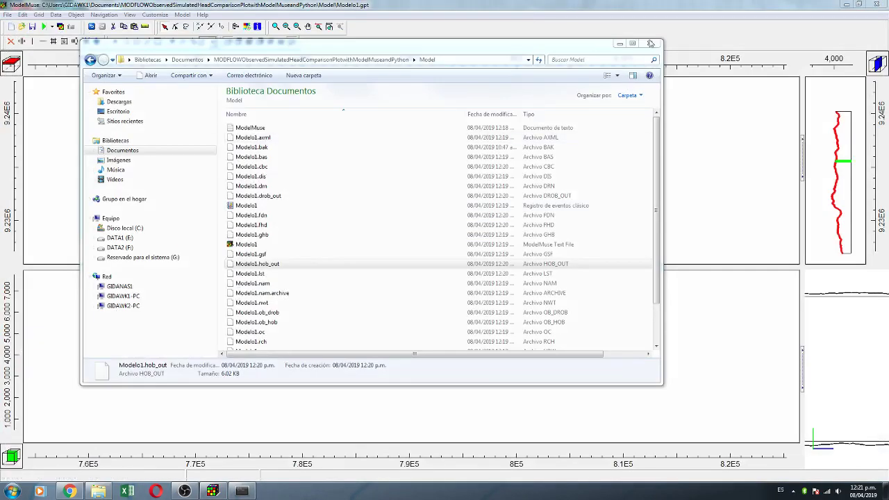
click(651, 44)
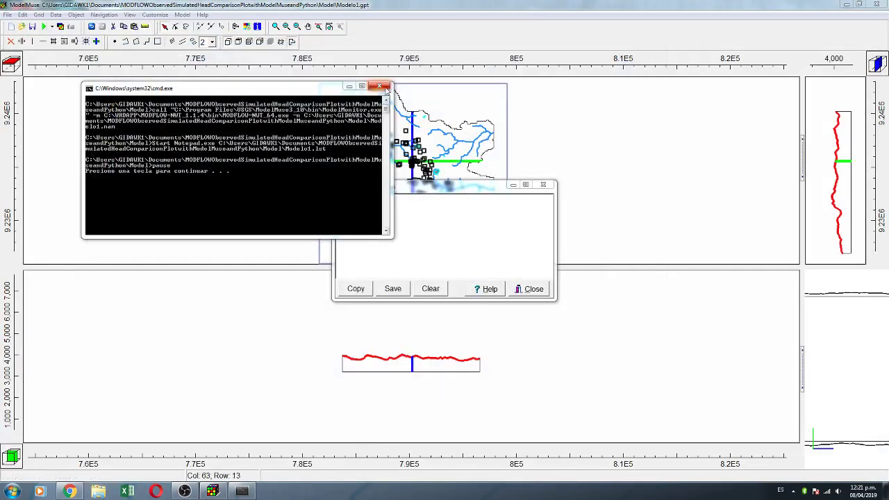
click(382, 87)
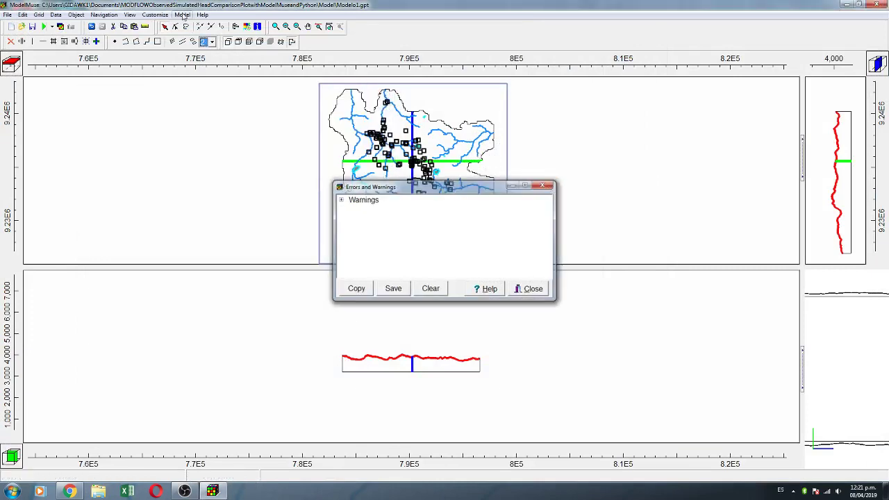
click(547, 186)
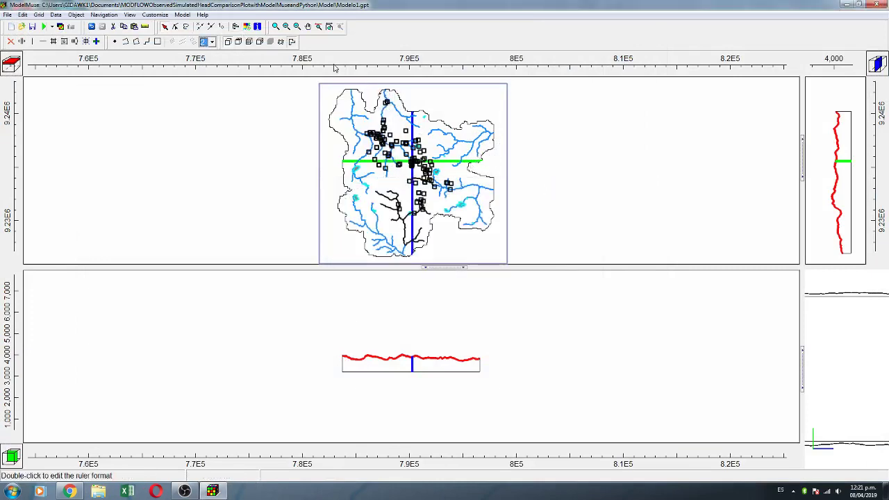
- Load Modelo1.hob_out as the Head Observation Results file and apply it
click(247, 26)
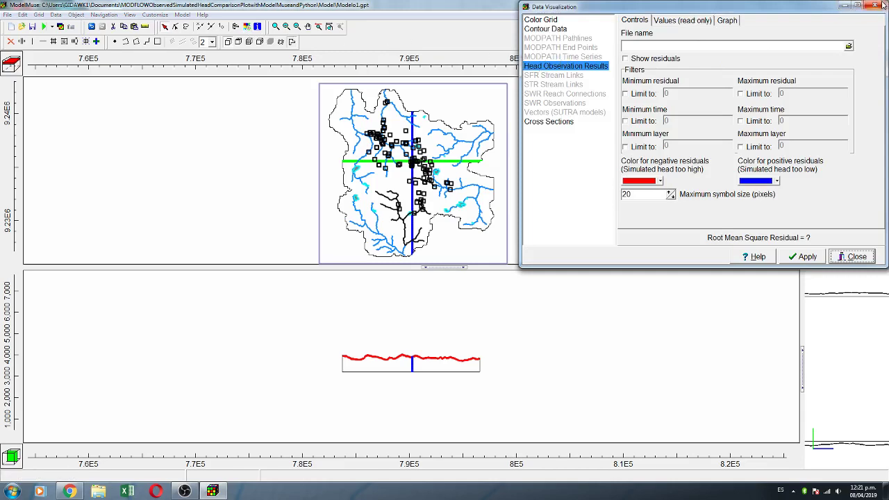
key(Escape)
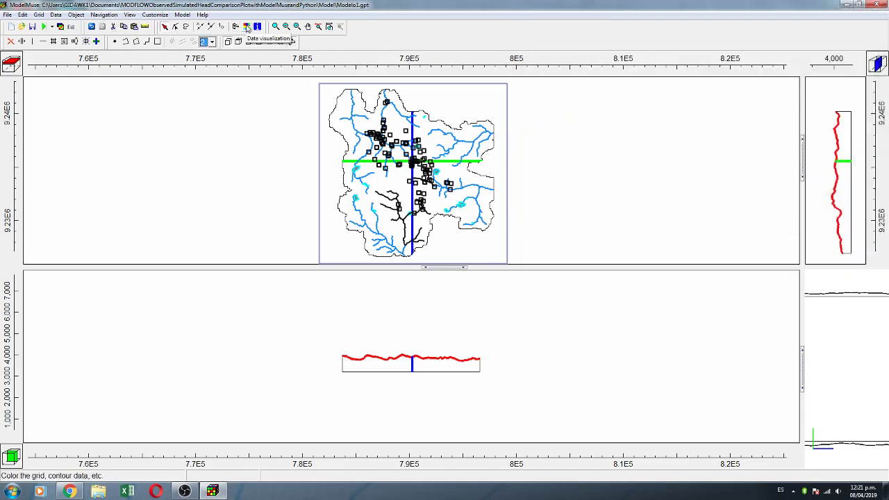
click(247, 26)
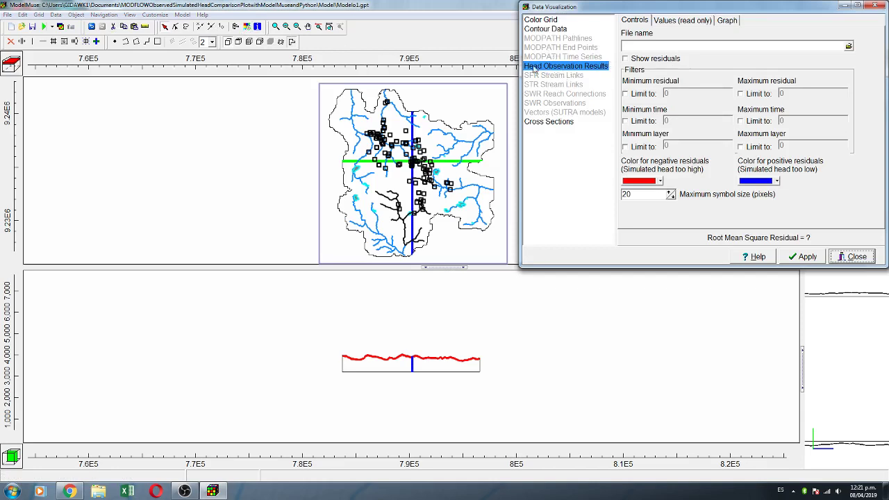
click(848, 45)
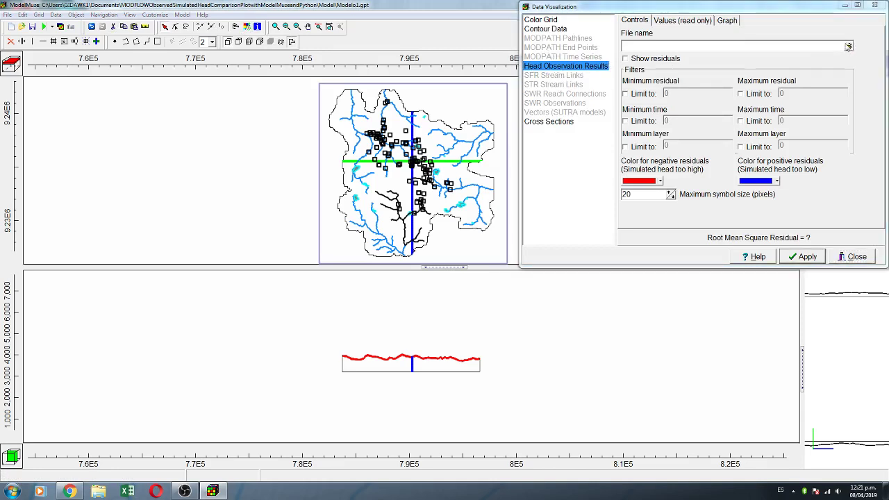
click(848, 45)
click(384, 146)
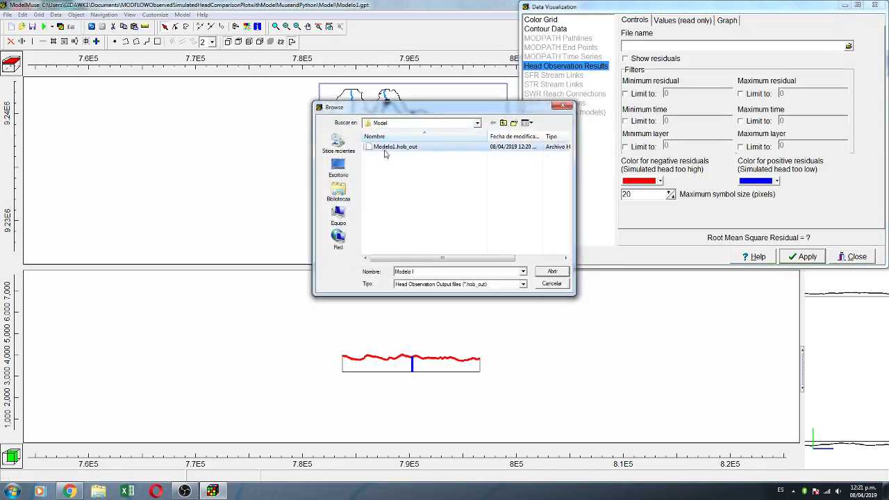
click(549, 272)
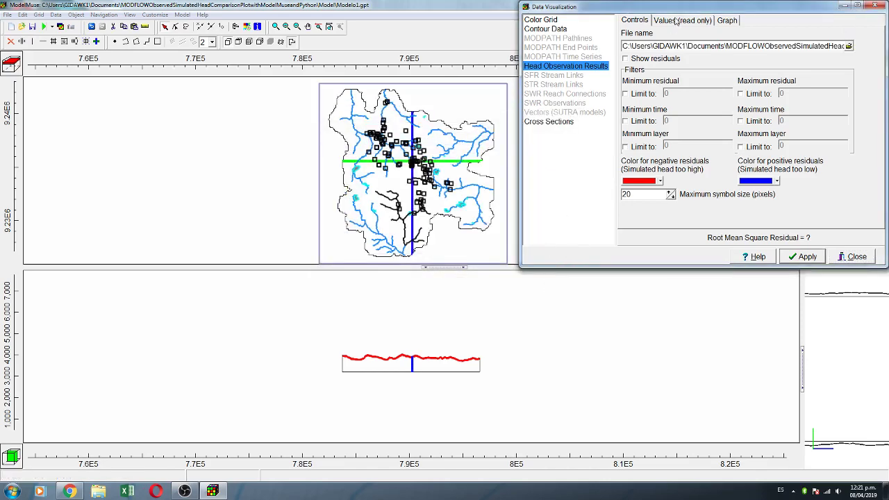
click(805, 251)
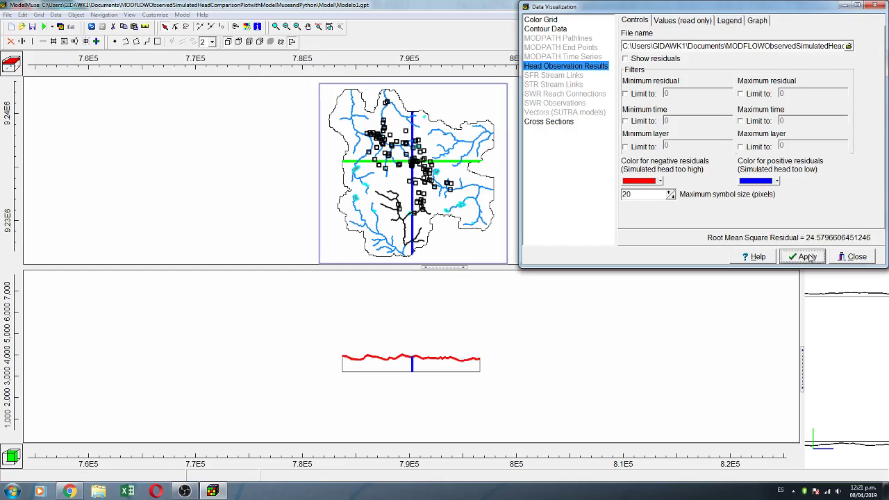
- Review the Values, Legend and Graph tabs, then zoom the top view into the watershed
click(706, 21)
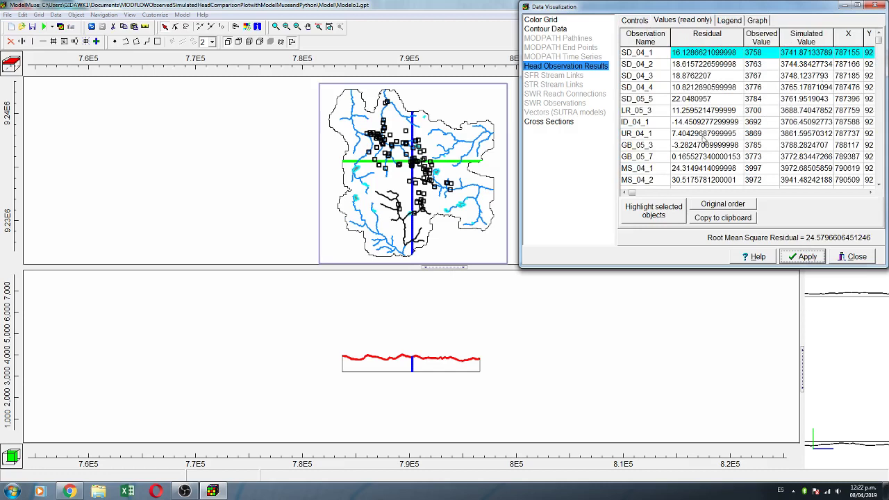
click(725, 20)
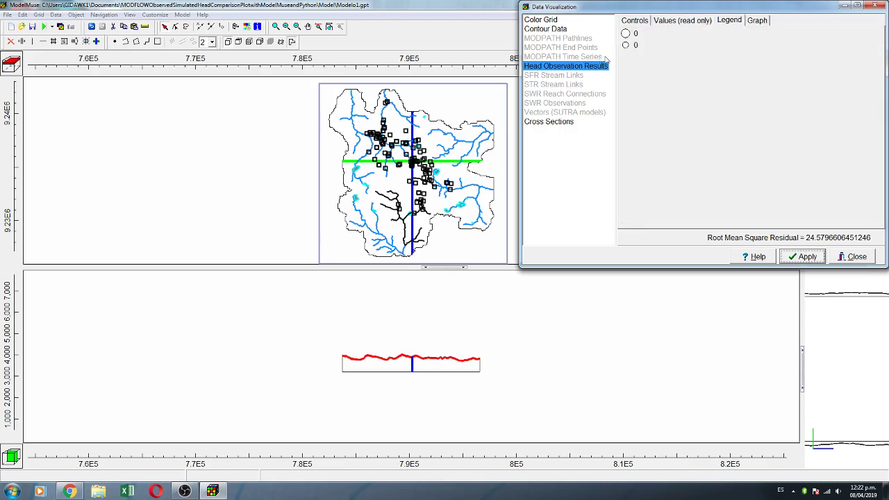
click(758, 21)
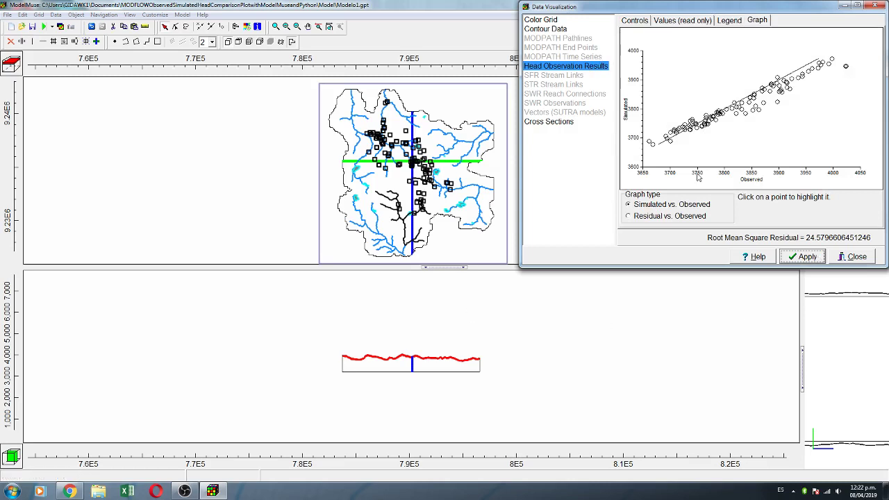
click(761, 114)
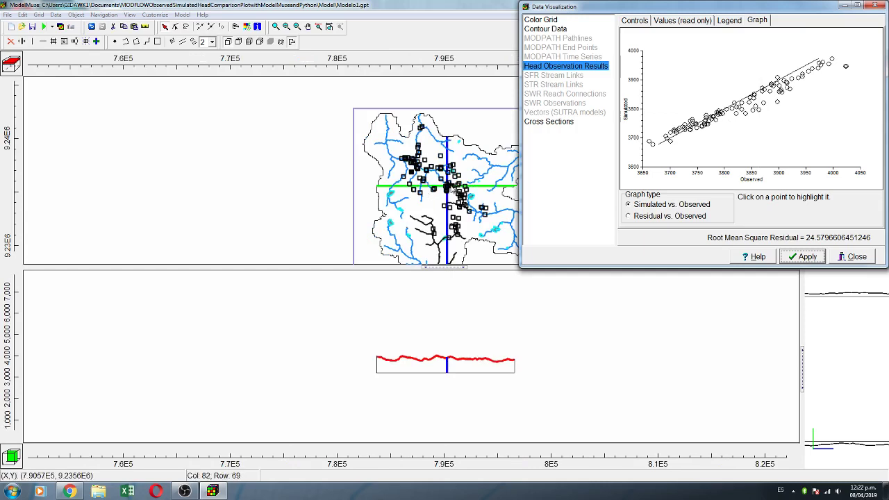
click(274, 27)
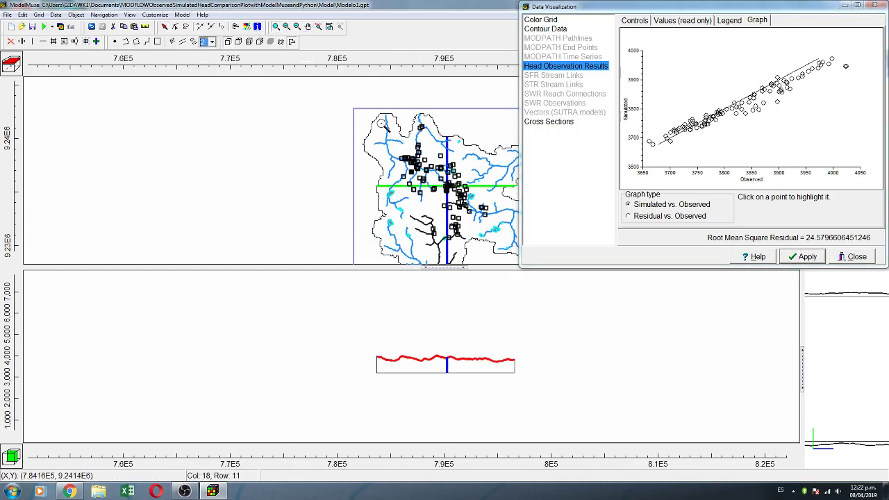
drag(380, 123, 501, 254)
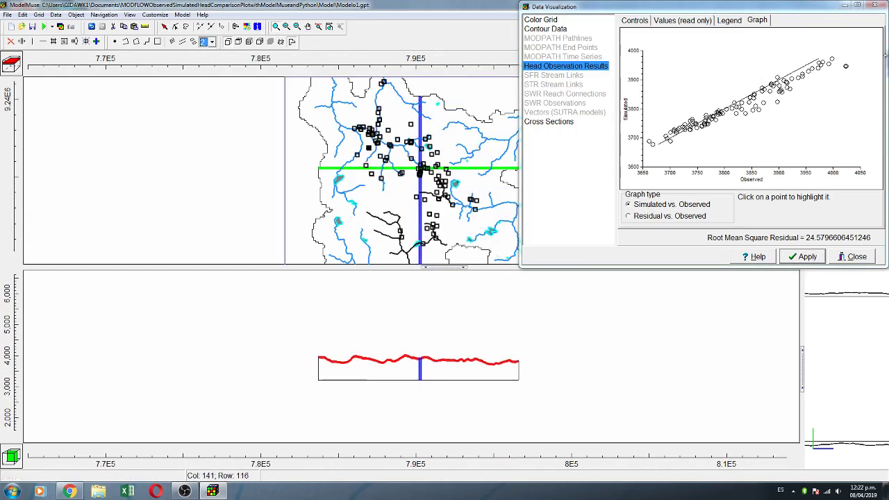
click(803, 256)
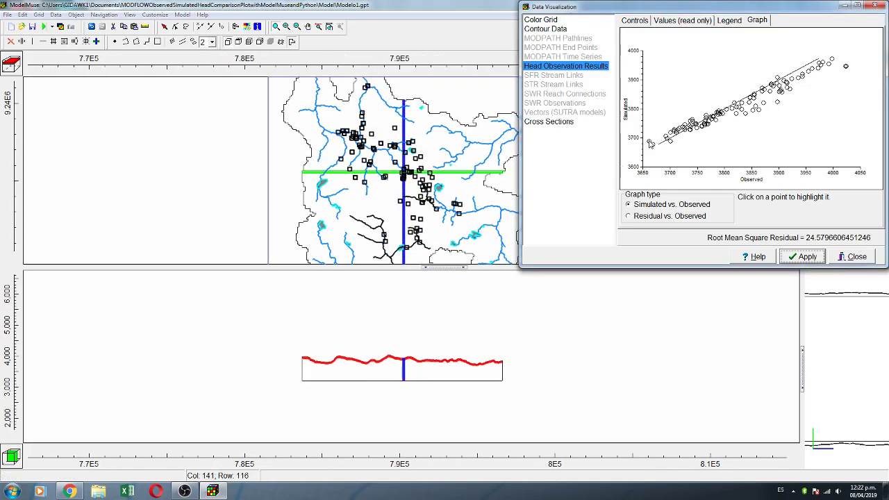
- Locate several graph points on the map, including the low point and the high outlier
click(650, 143)
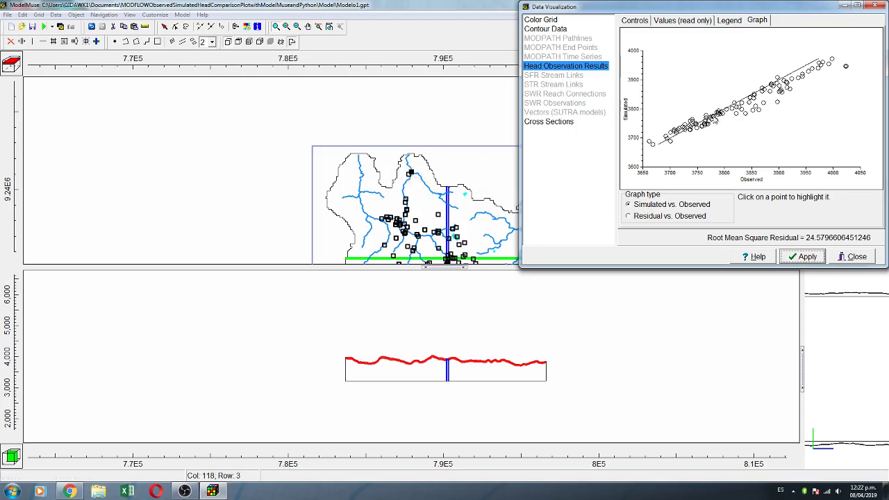
click(736, 118)
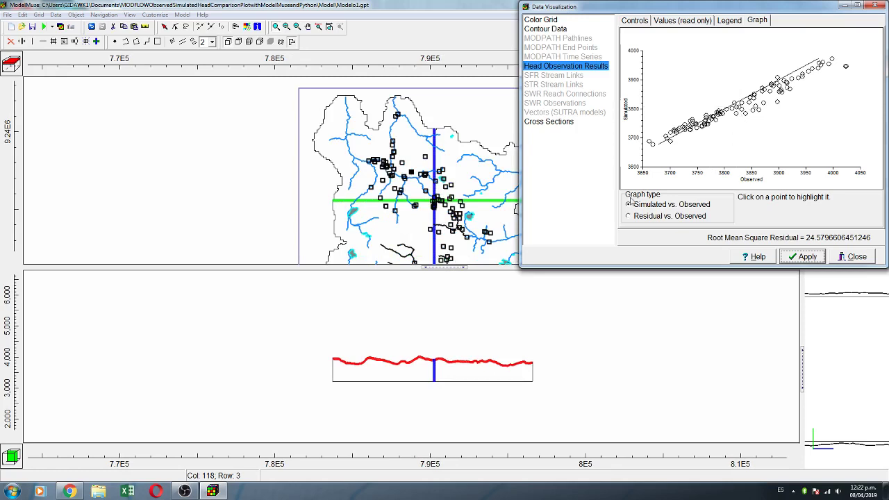
click(767, 106)
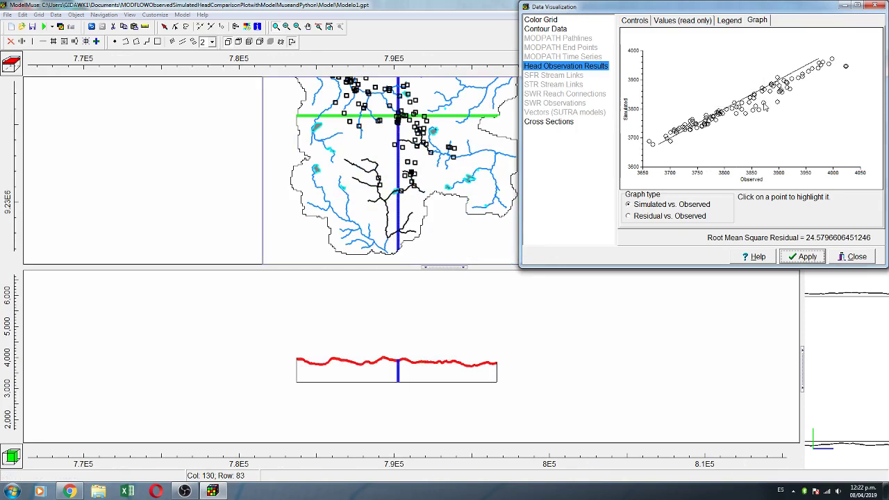
click(779, 106)
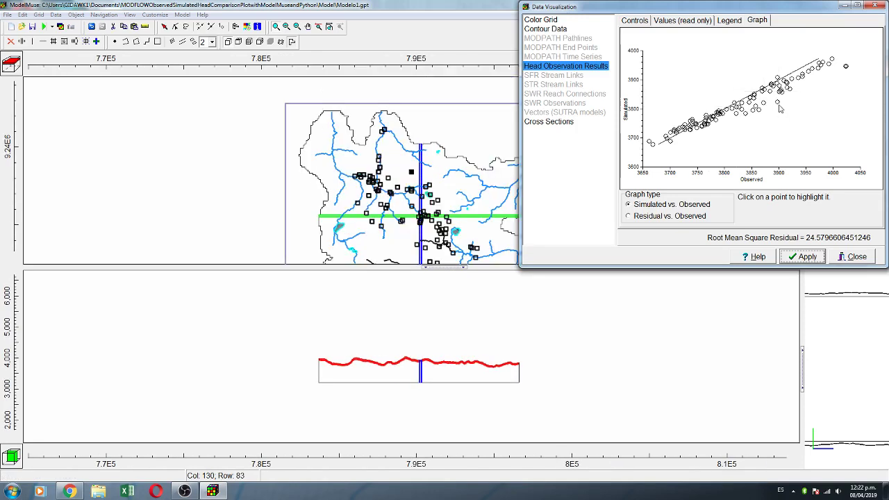
click(778, 84)
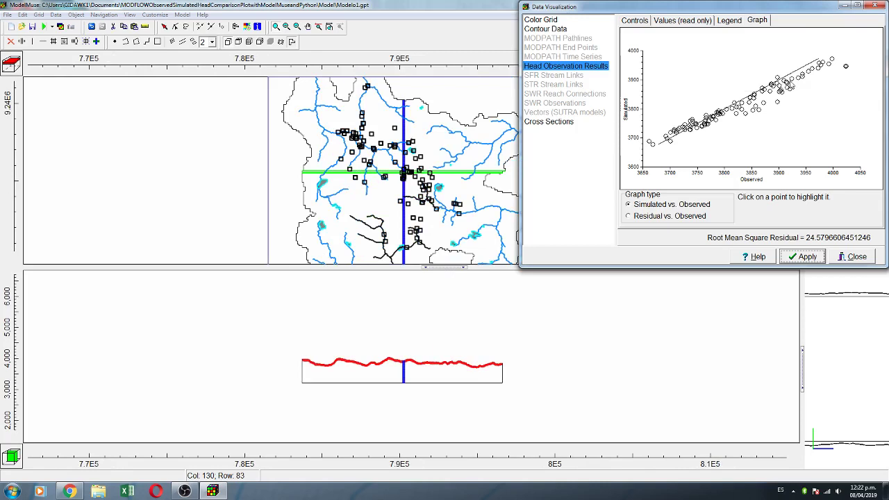
click(792, 84)
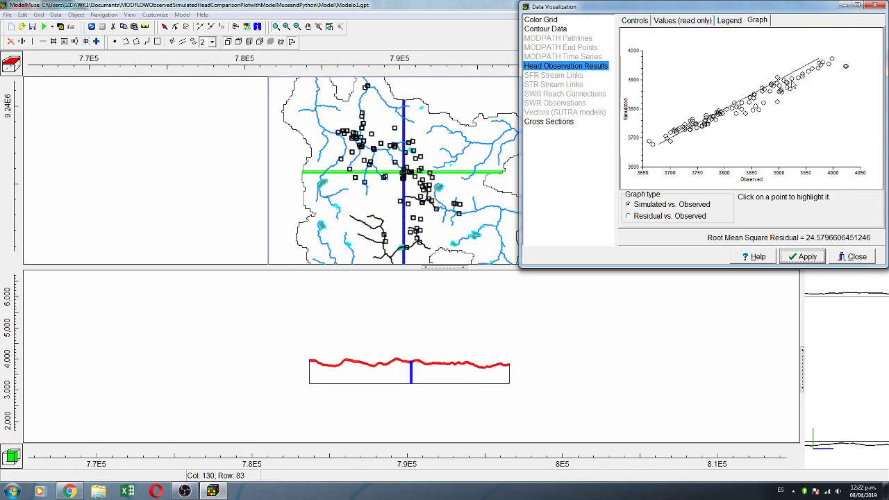
click(653, 145)
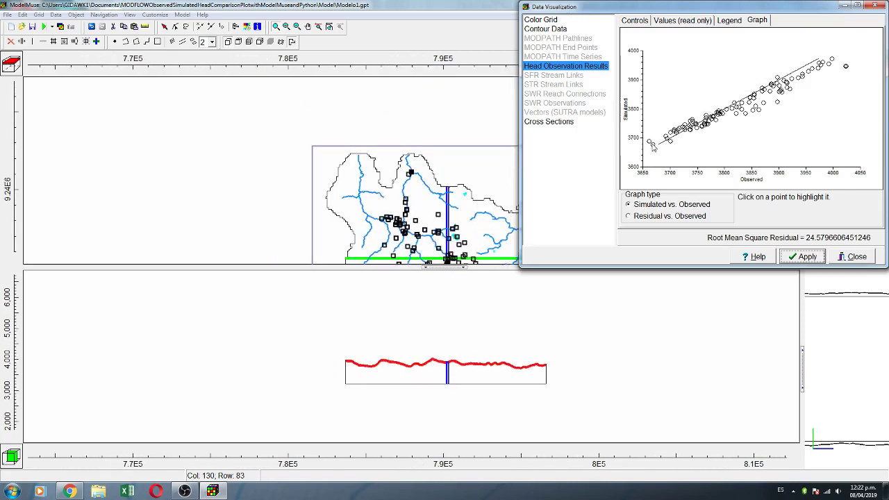
click(846, 67)
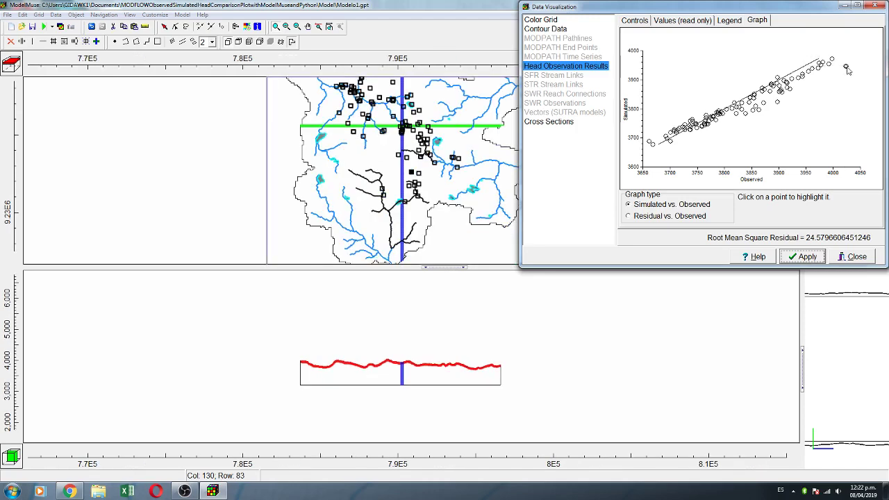
click(736, 20)
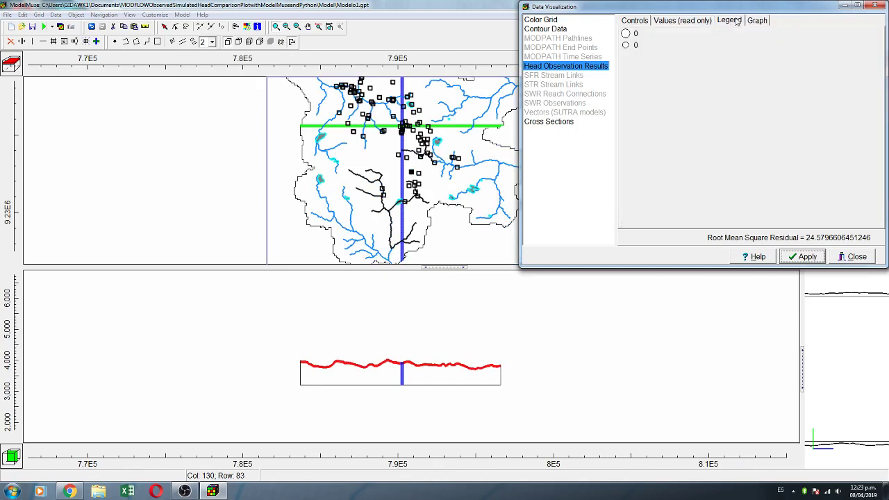
- Enable Show residuals, apply it, and review the residual legend and simulated-vs-observed graph
click(672, 21)
click(724, 23)
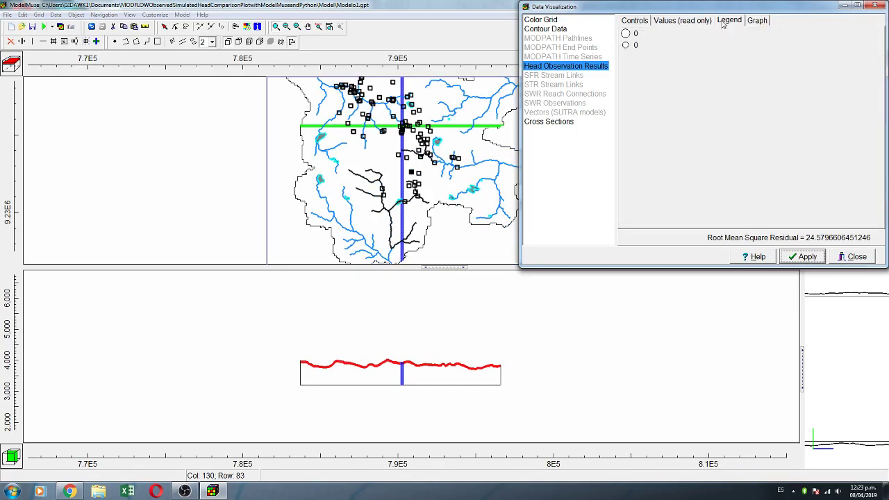
click(637, 25)
click(625, 59)
click(805, 257)
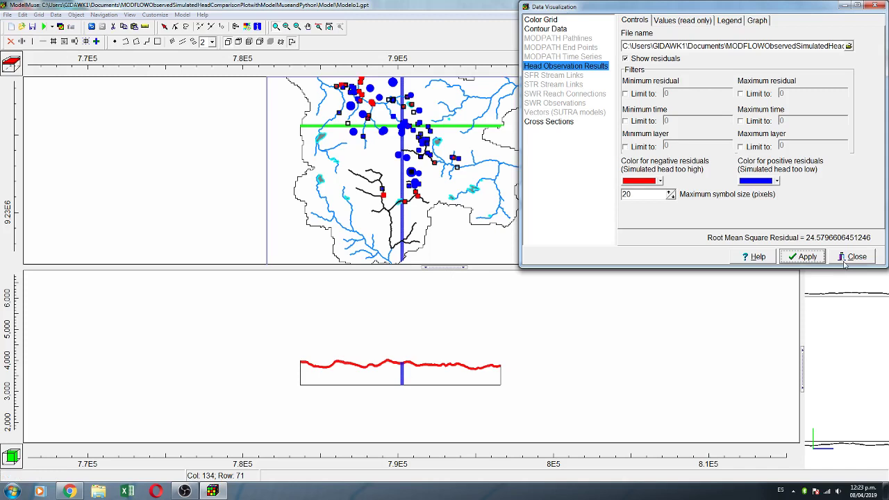
click(843, 261)
click(730, 21)
click(756, 21)
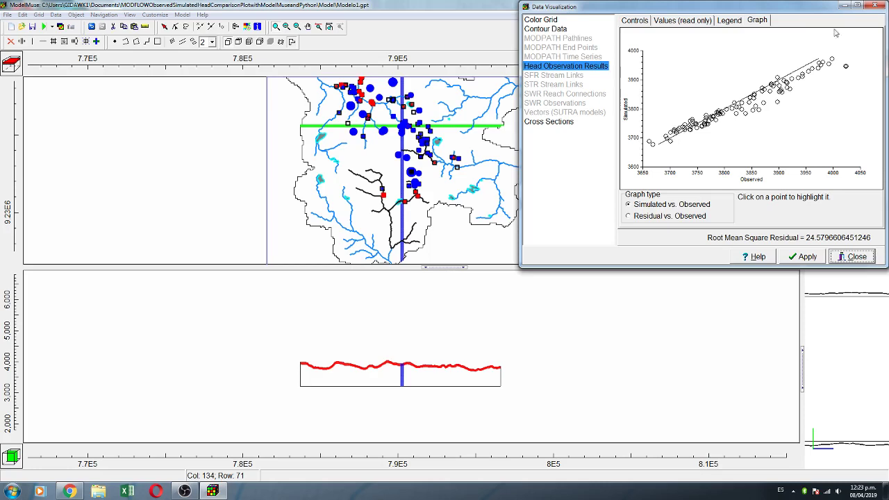
- Close the Data Visualization window and launch Jupyter Notebook
click(874, 5)
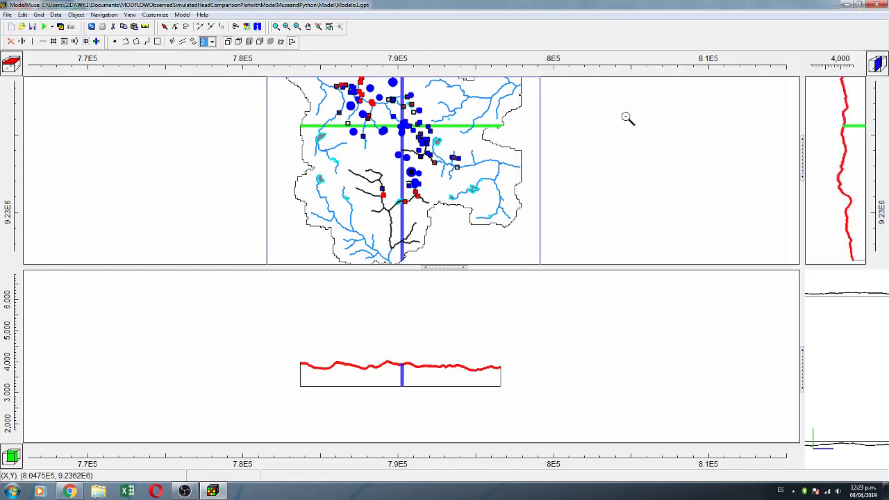
click(11, 491)
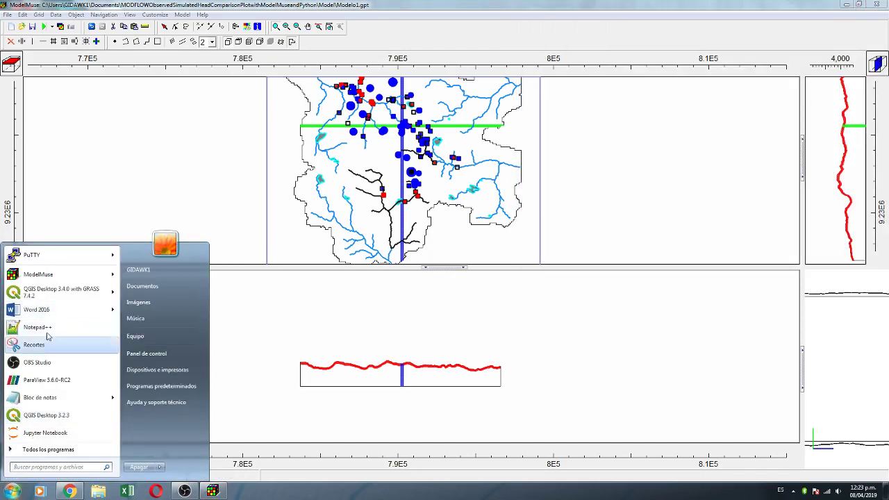
click(29, 433)
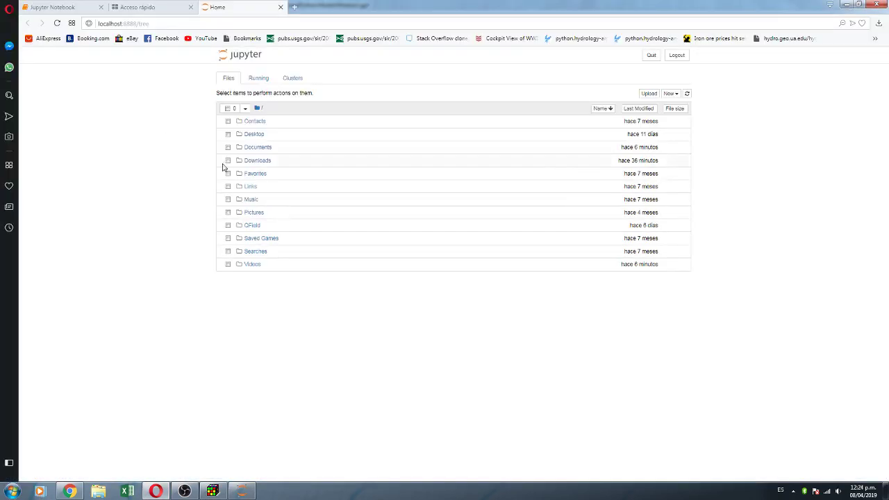
- Navigate through Documents into the MODFLOWObservedSimulatedHeadComparisonPlotwithModelMuseandPython folder
click(248, 147)
click(248, 148)
click(278, 109)
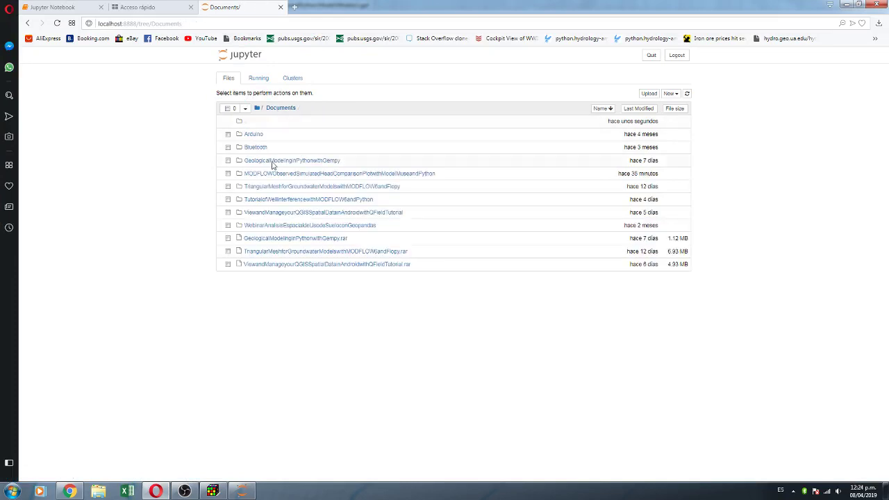
click(299, 174)
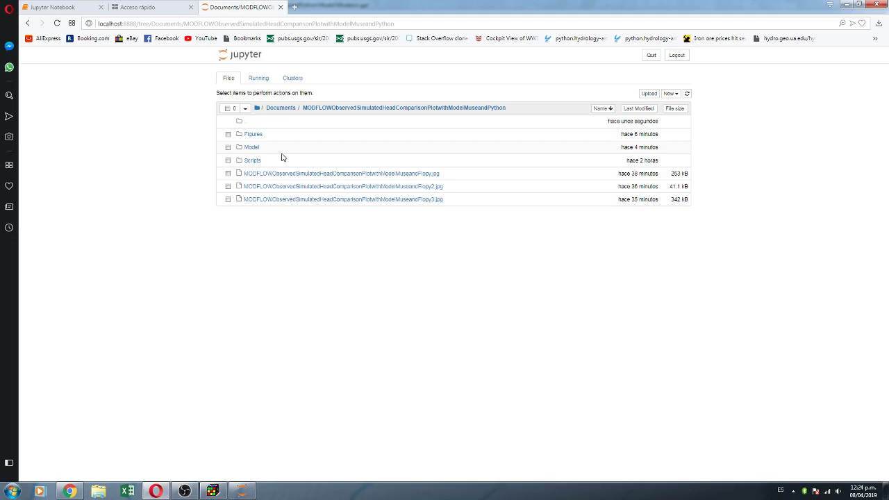
- Create a new Python 3 notebook named Tutorial in the Scripts folder
click(256, 161)
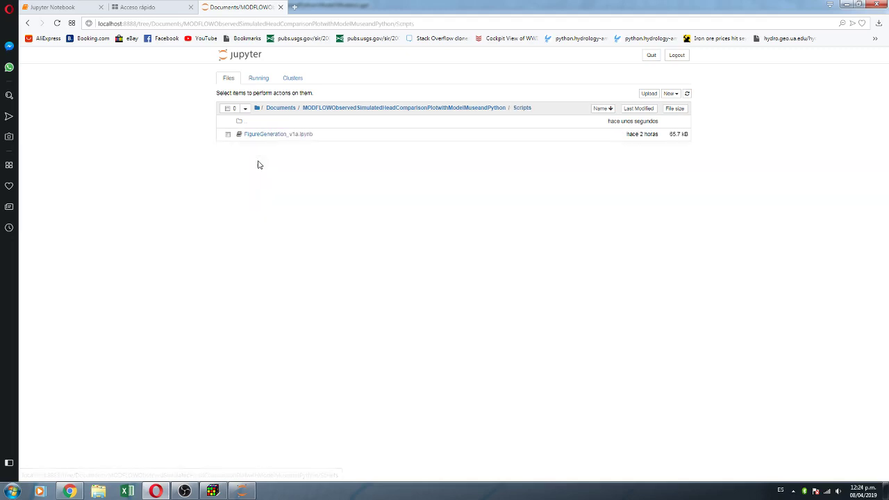
click(668, 93)
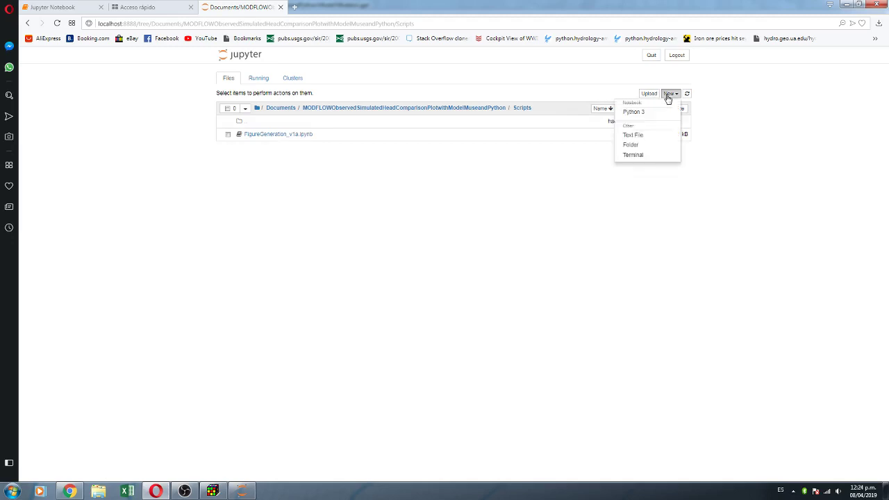
click(634, 112)
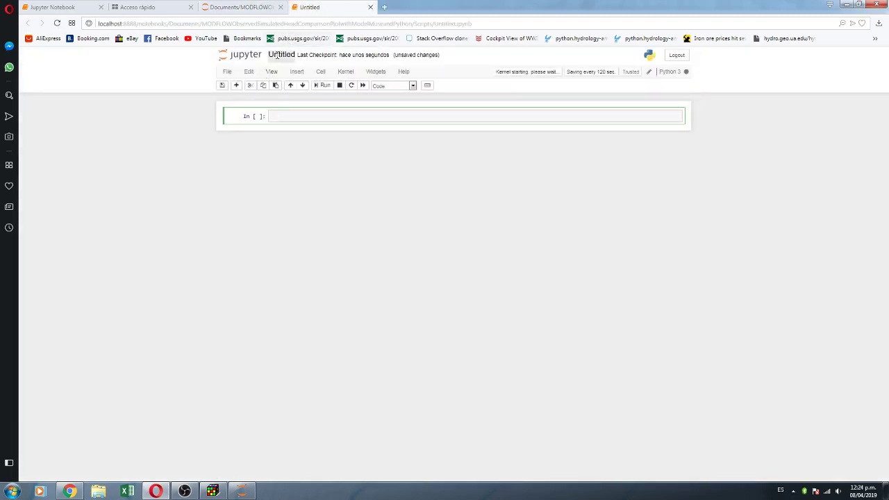
click(276, 55)
text(Tutorial)
key(Return)
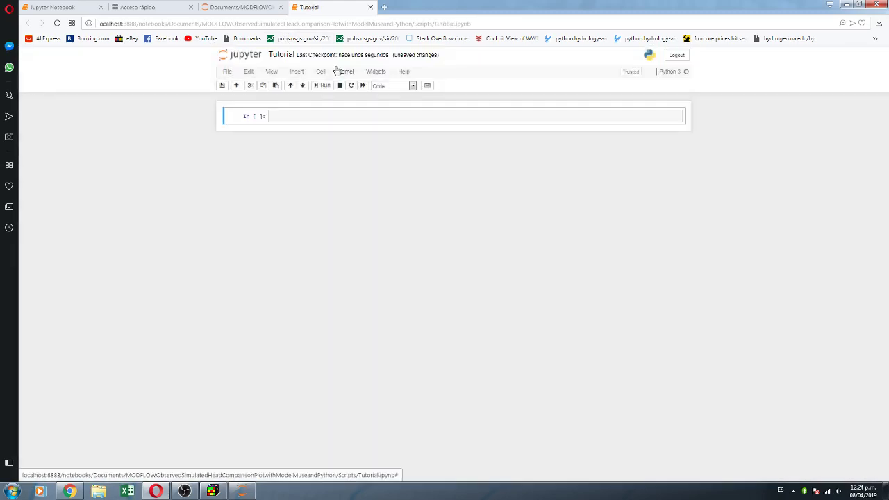
- Close the stale notebook tab with the loading error and return to Tutorial
click(268, 9)
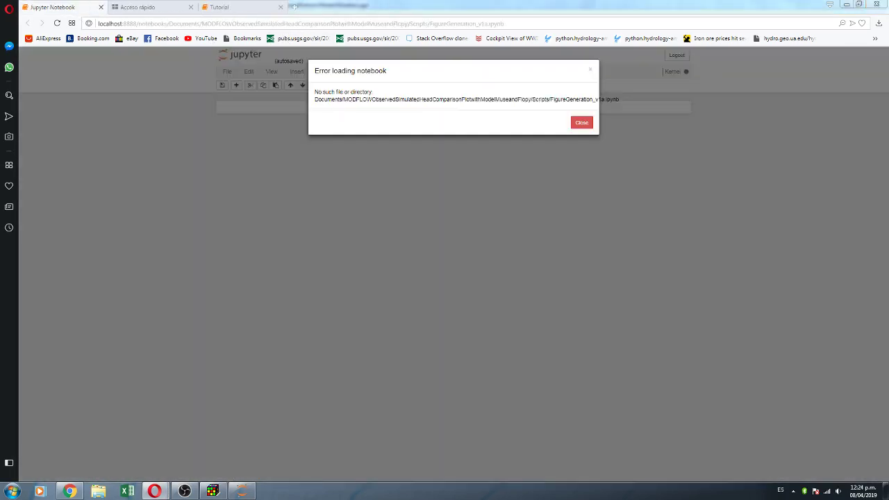
click(581, 122)
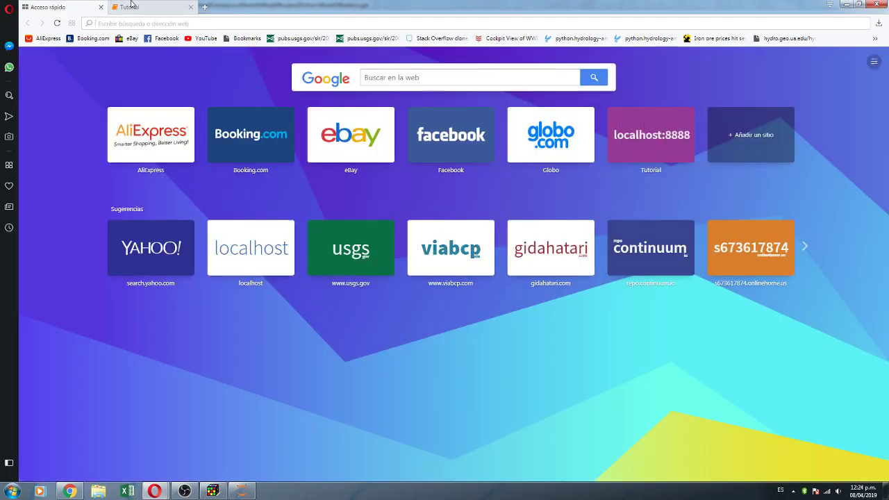
click(141, 9)
click(309, 124)
click(96, 8)
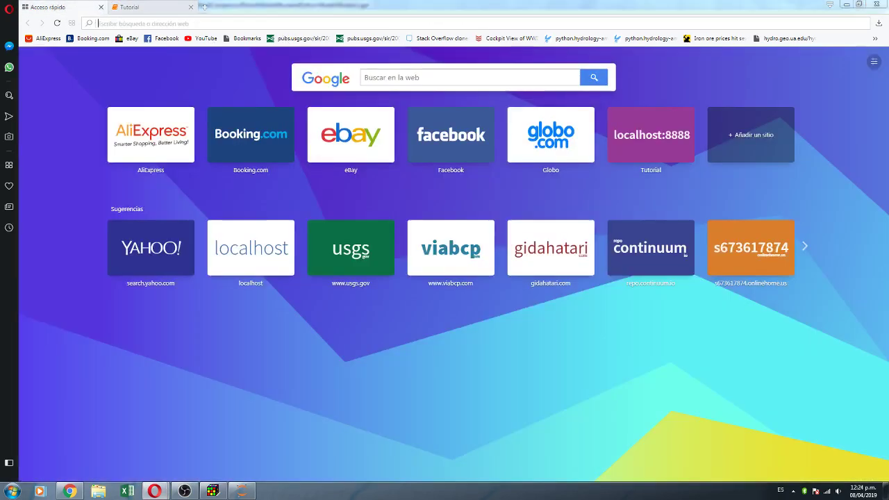
click(149, 10)
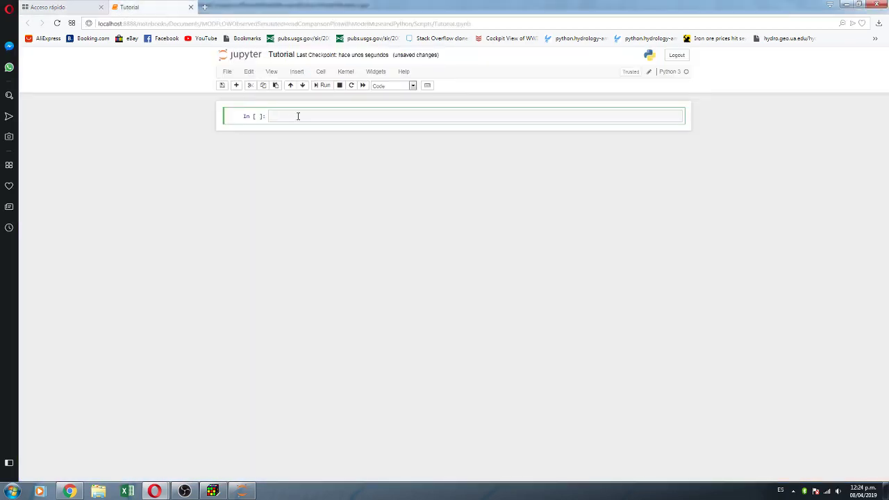
key(Escape)
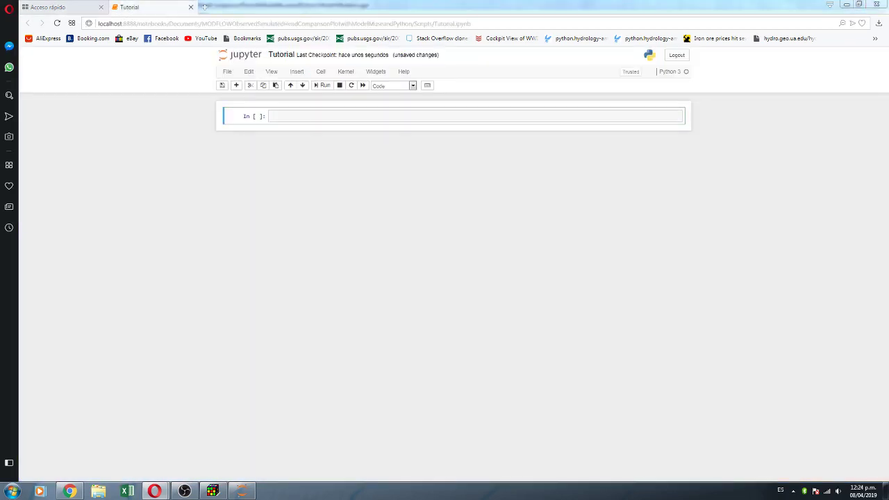
- Paste and run the library import, model path and Modelo1.hob_out read_csv cells
click(278, 112)
text(# Import the required libraries %matplotlib inline import numpy as np import matplotlib.pyplot as plt import pandas as pd)
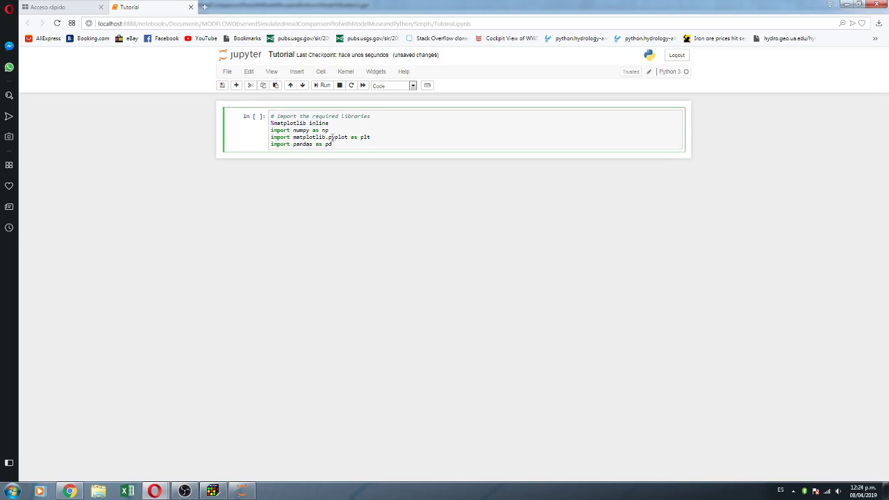
click(324, 85)
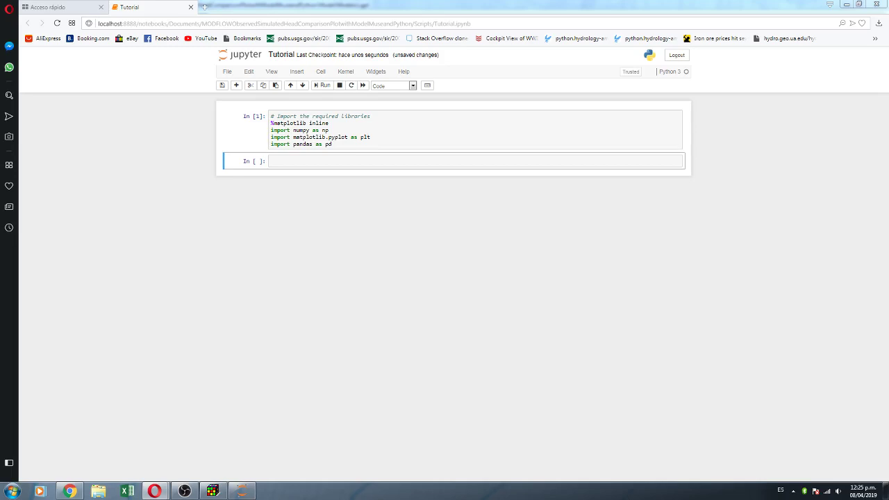
click(319, 159)
text(# Setup the model folder and model name modPath = '../Model/' modName = 'Model01')
click(323, 85)
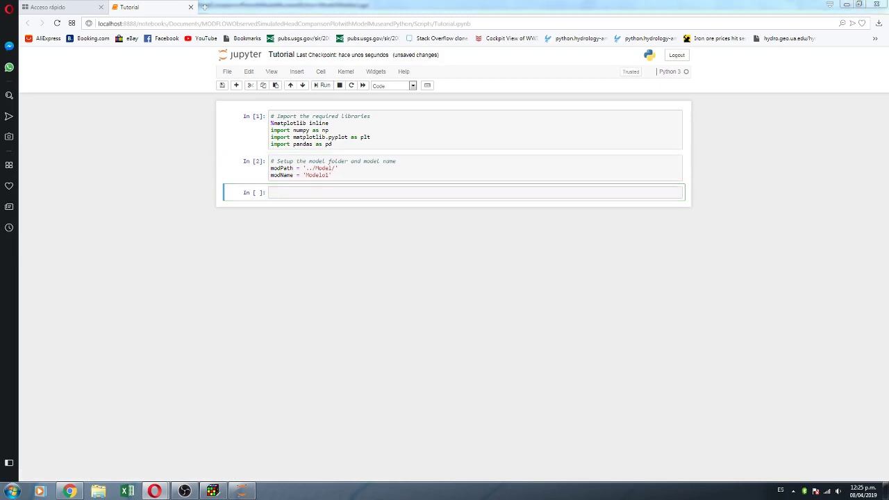
click(277, 196)
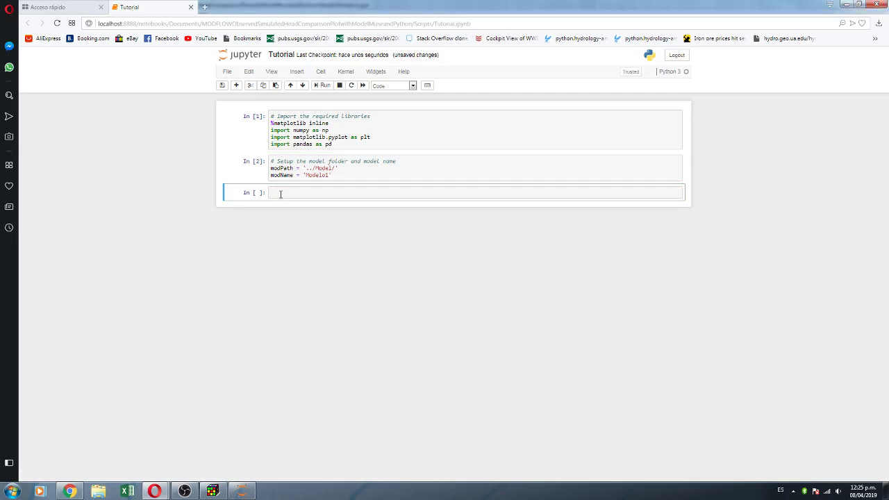
text(# Import observation results as a Pandas dataframe hobOut = pd.read_csv(modPath + modName + '.hob_out',delimiter='\s+') hobOut.head())
click(323, 86)
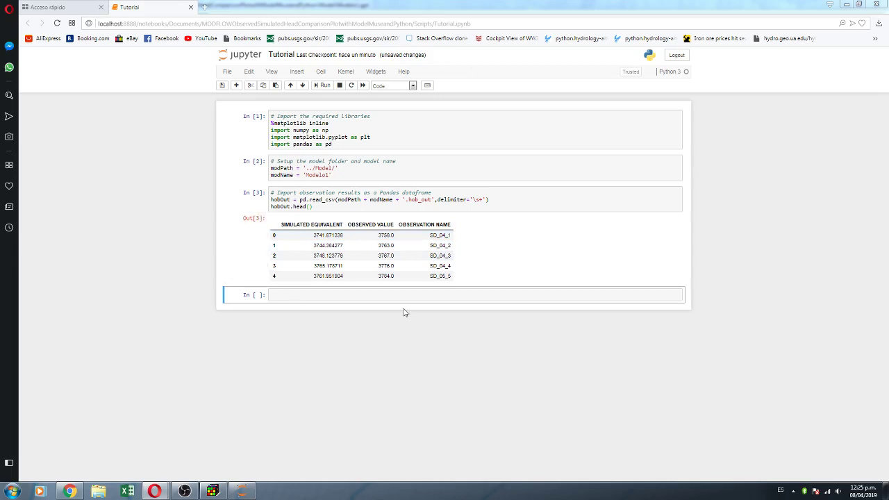
- Add and run a cell that renames the observation columns and adds a Residual column indexed by piezometer
click(335, 299)
text(# Column names are renamed. There is one more column on the dataframe from the difference in between observed - simulated hobOut.rename(columns={'SIMULATED EQUIVALENT':'Simulated Head',                        'OBSERVED VALUE':'Observed Head',                        'OBSERVATION NAME':'Piezometer'},inplace=True) hobOut.set_index('Piezometer', inplace=True) hobOut['Residual'] = hobOut['Simulated Head'] - hobOut['Observed Head'] hobOut.head())
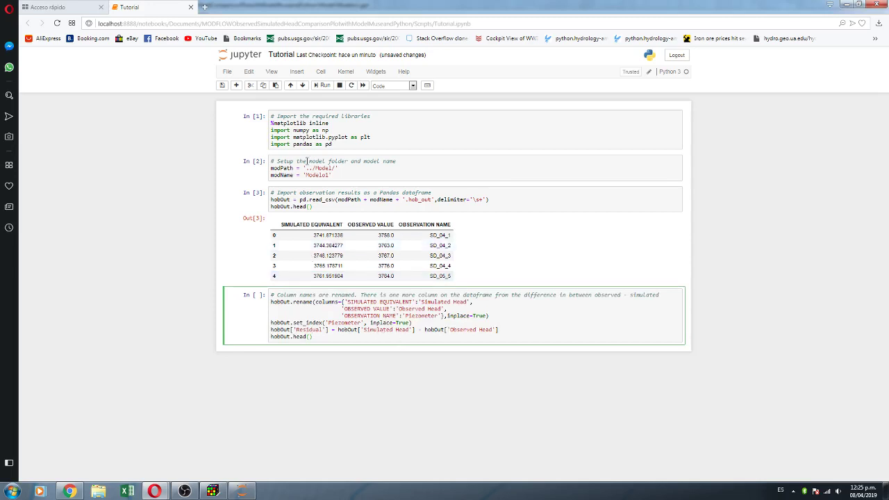
click(321, 86)
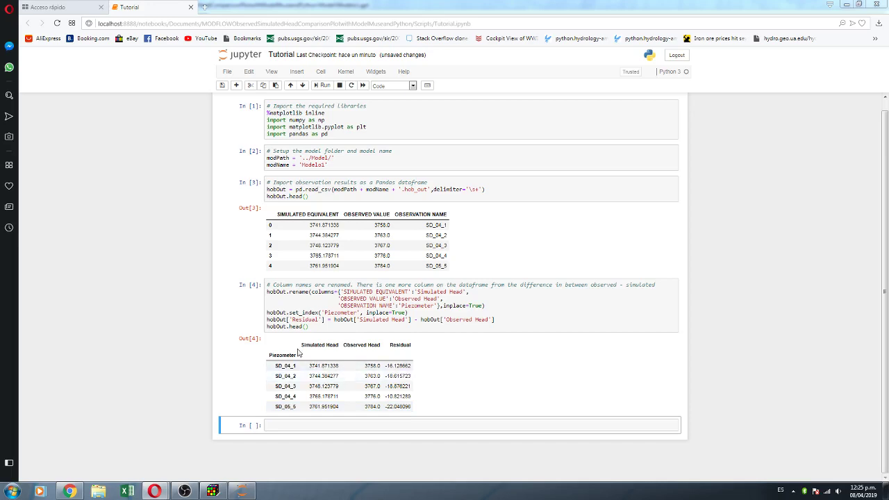
- Add and run the hobOutFil cell keeping only piezometers with Simulated Head > -10000
click(307, 425)
text(#Piezometers that went dry are filtered from the plot, because there is no mean to compare a simulated dry piezometer with #a observed head hobOutFil = hobOut[hobOut['Simulated Head']>-10000] hobOutFil.head())
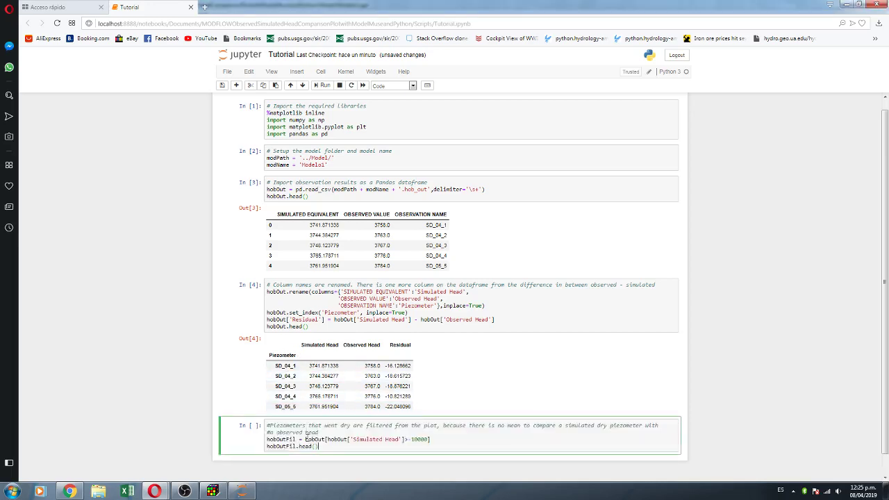
drag(430, 439, 332, 445)
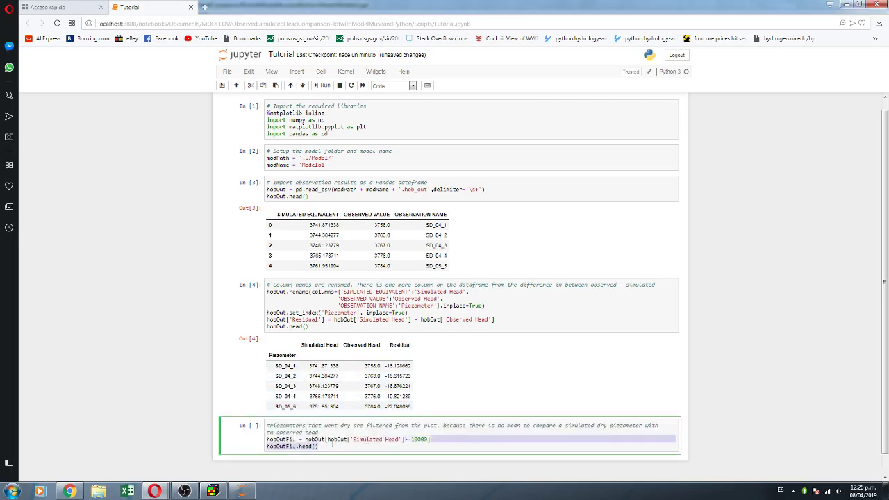
click(322, 84)
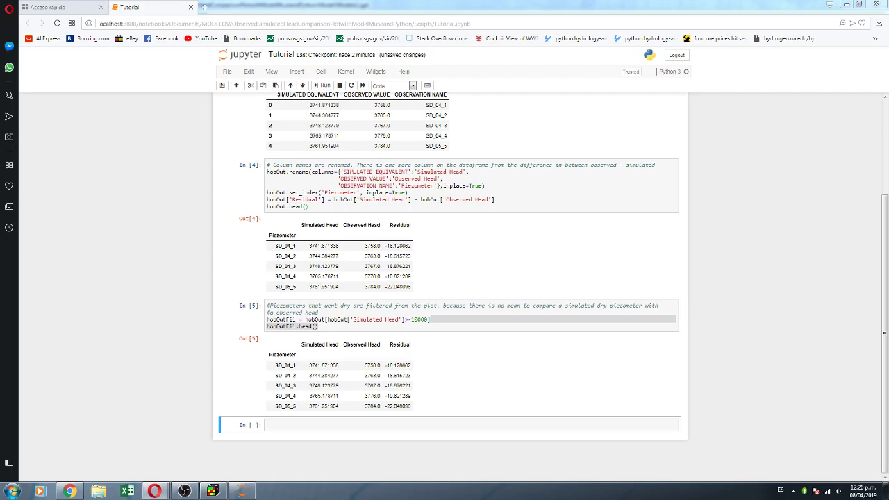
- Run a matplotlib cell plotting simulated vs observed head, coloured by Residual with a colorbar and dashed 1:1 line
click(327, 427)
text(#Create a basic scatter plot with Matplotlib #A identity line was created based on the minumum and maximum observed value #Points markers are colored by the residual and a residual colorbar is added to the figure fig = plt.figure(figsize=(10,8)) x = np.linspace(hobOutFil['Observed Head'].min(), hobOutFil['Observed Head'].max(), 100) plt.plot(x, x, linestyle='dashed') plt.scatter(hobOutFil['Observed Head'],hobOutFil['Simulated Head'], marker='o', c=hobOutFil['Residual'])  cbar = plt.colorbar() cbar.set_label('Residual (m)', fontsize=14)  plt.grid() plt.xlabel('Observed Head (m)', fontsize=14) plt.ylabel('Simulated Head (m)', fontsize=14) fig.tight_layout() fig.savefig('../Figures/ObservedSimulatedHeadComparisonPlot.png'))
scroll(292, 367, down, 1)
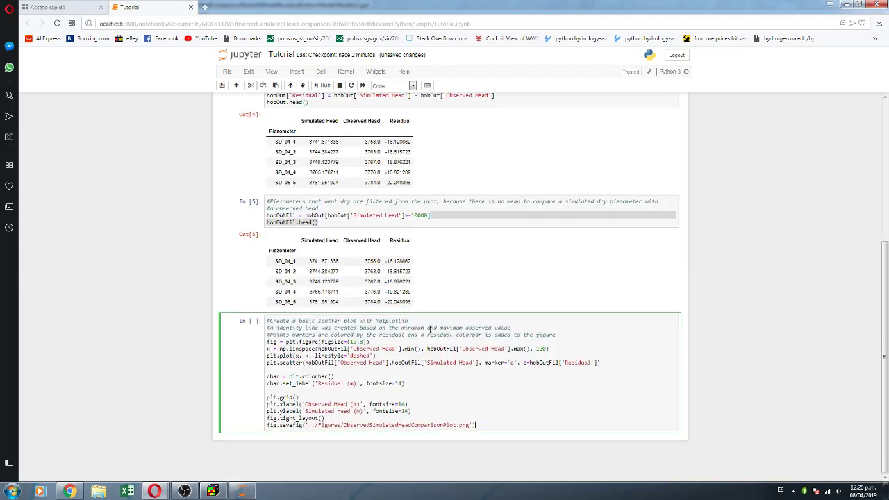
click(321, 84)
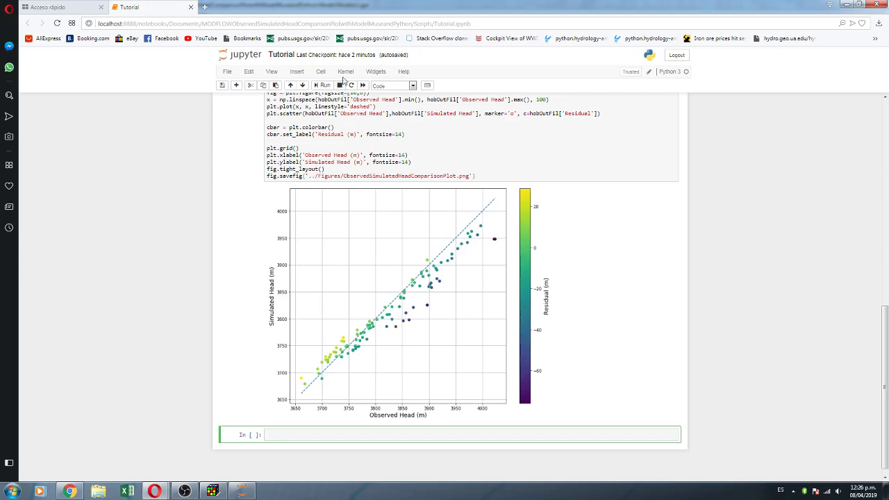
- Open the Kernel menu and highlight the savefig line for ObservedSimulatedHeadComparisonPlot.png
key(Escape)
click(345, 72)
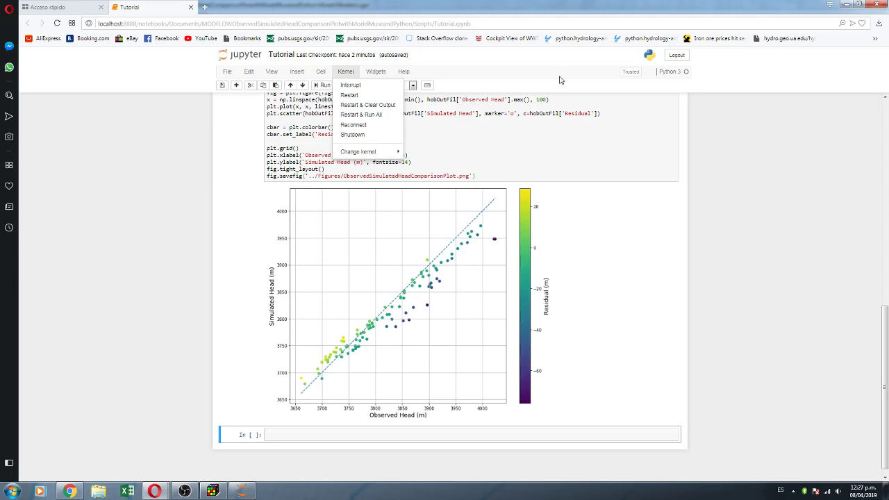
drag(489, 175, 267, 177)
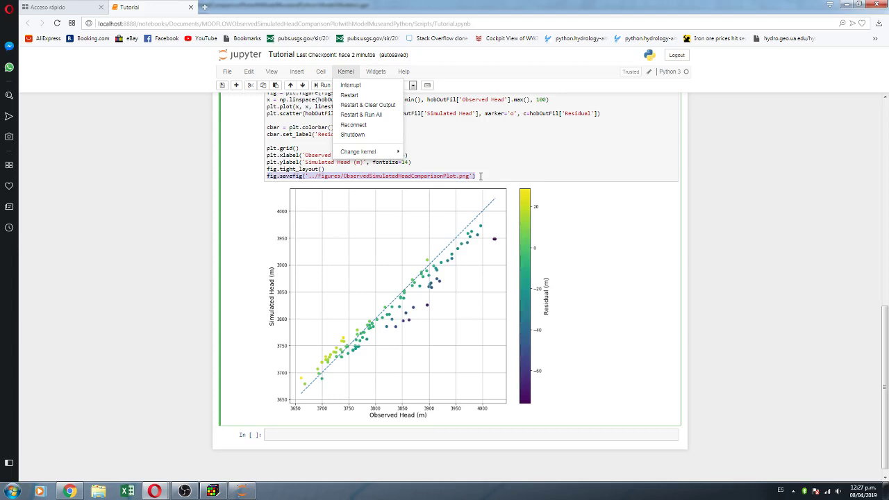
key(super+e)
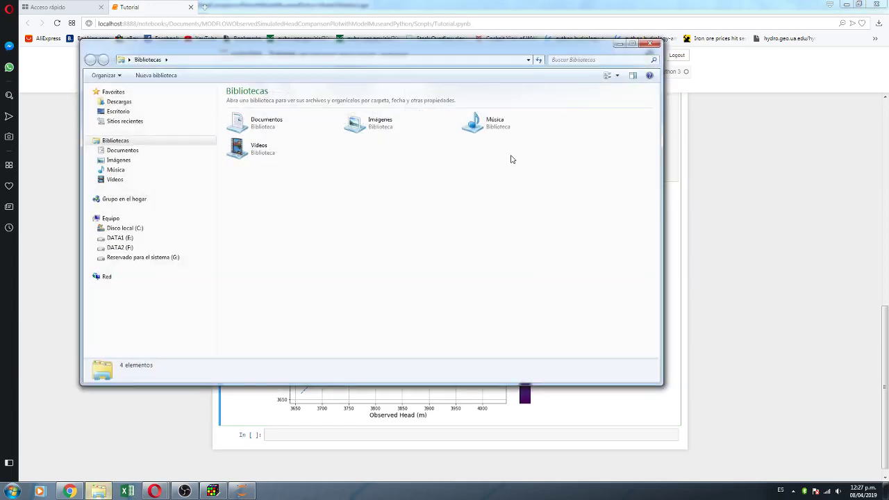
double_click(260, 127)
double_click(292, 157)
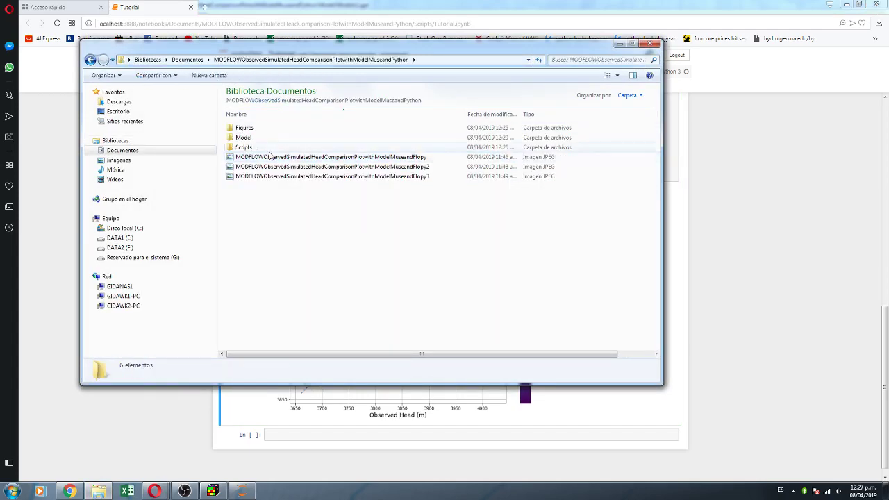
double_click(258, 129)
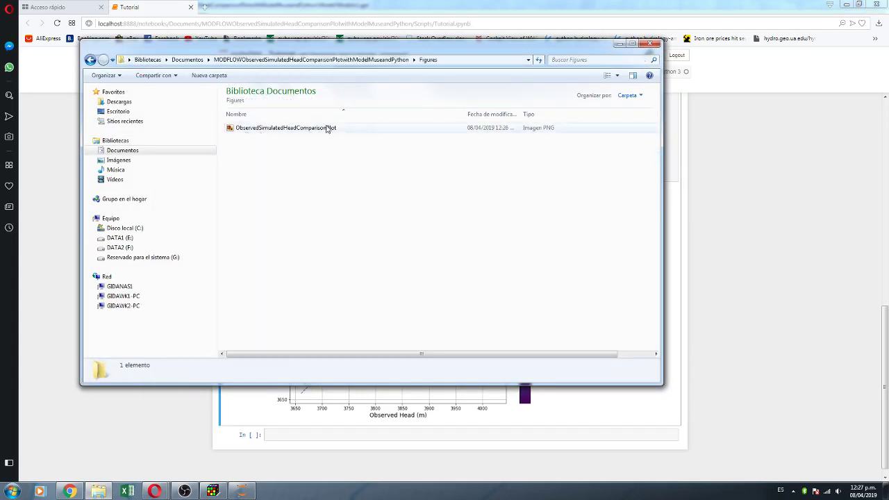
double_click(327, 128)
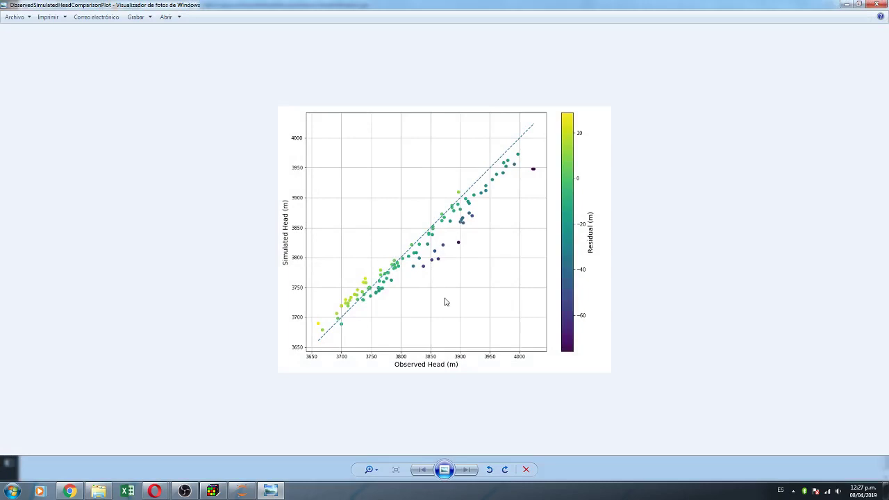